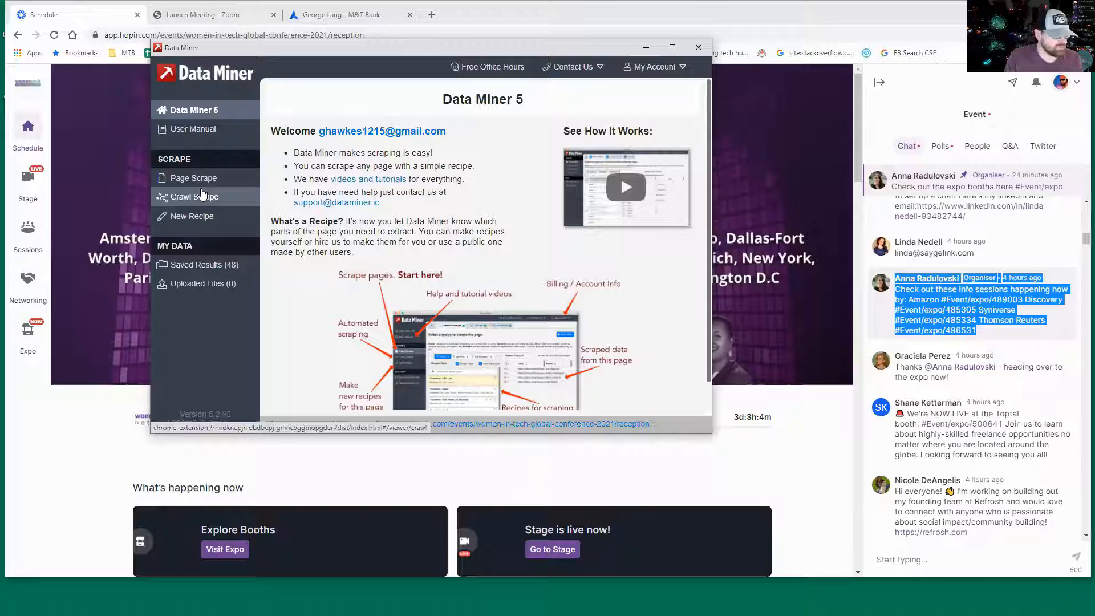
# Run the Hopin Comment Scraper page scrape from the personal recipes on the conference reception page, in a maximized scraper window.
pyautogui.click(205, 182)
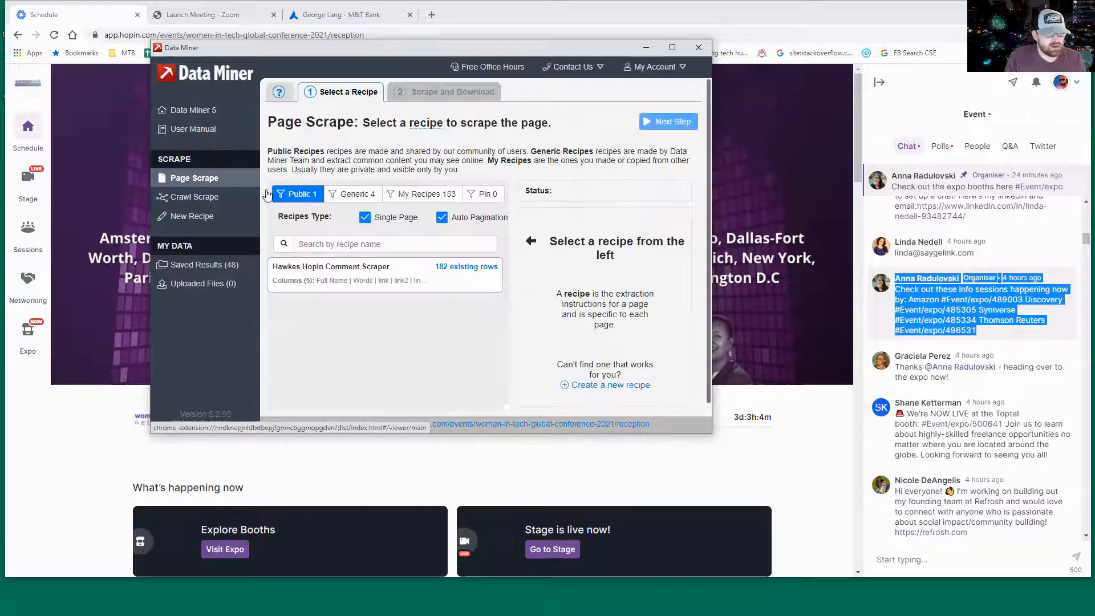
pyautogui.click(424, 197)
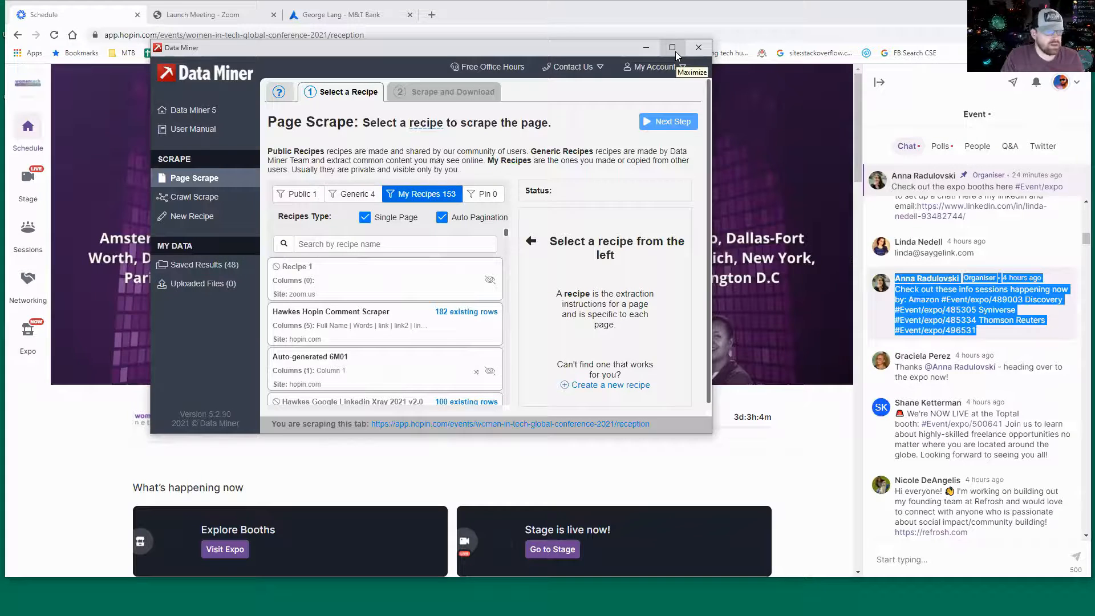
pyautogui.click(674, 49)
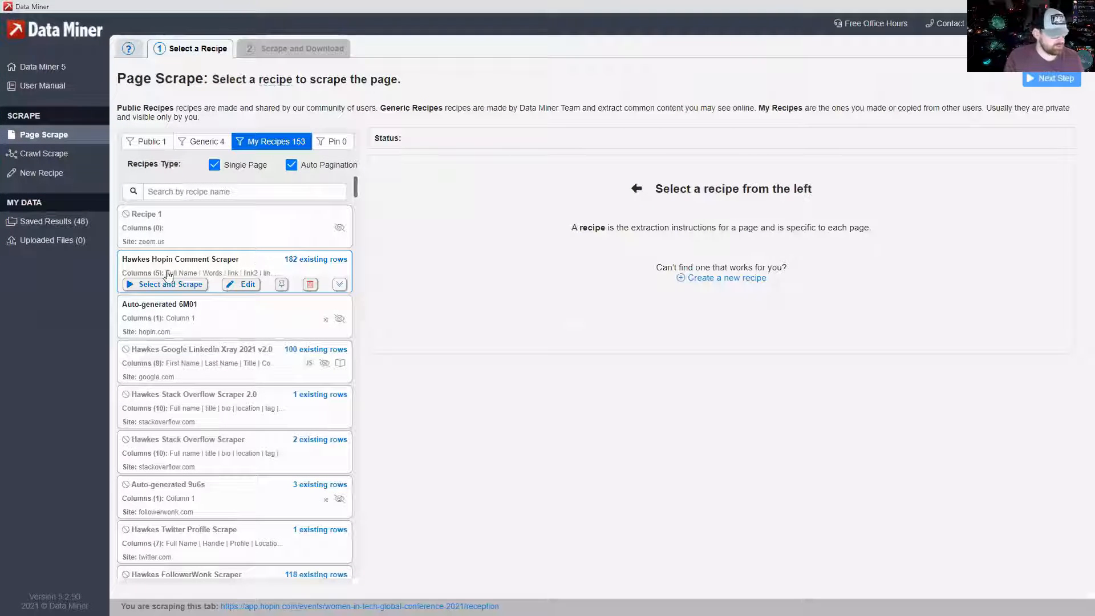
pyautogui.moveTo(171, 286)
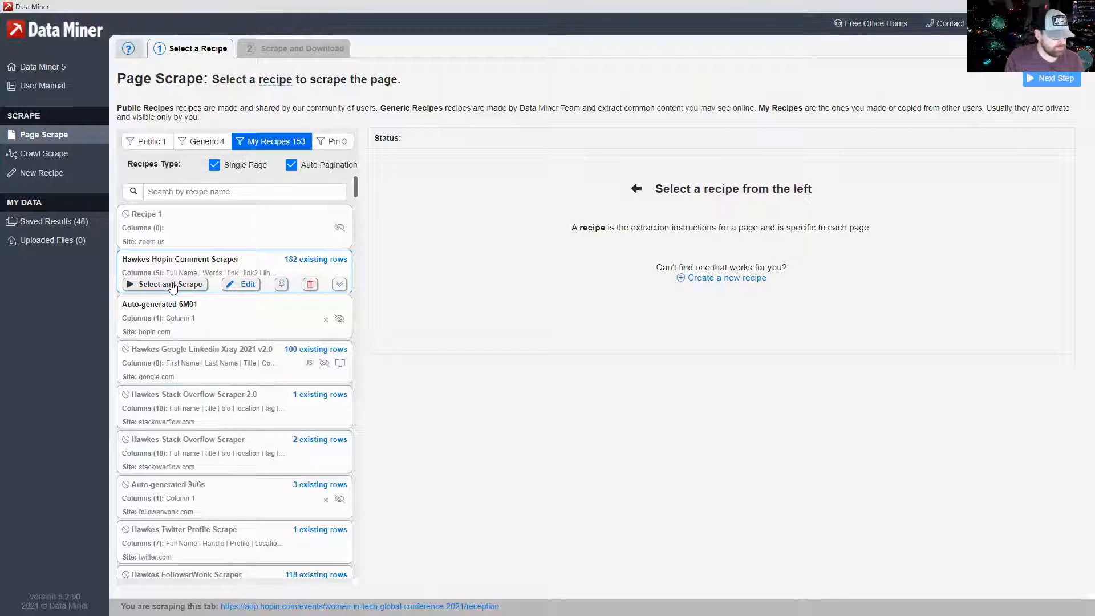
pyautogui.click(170, 284)
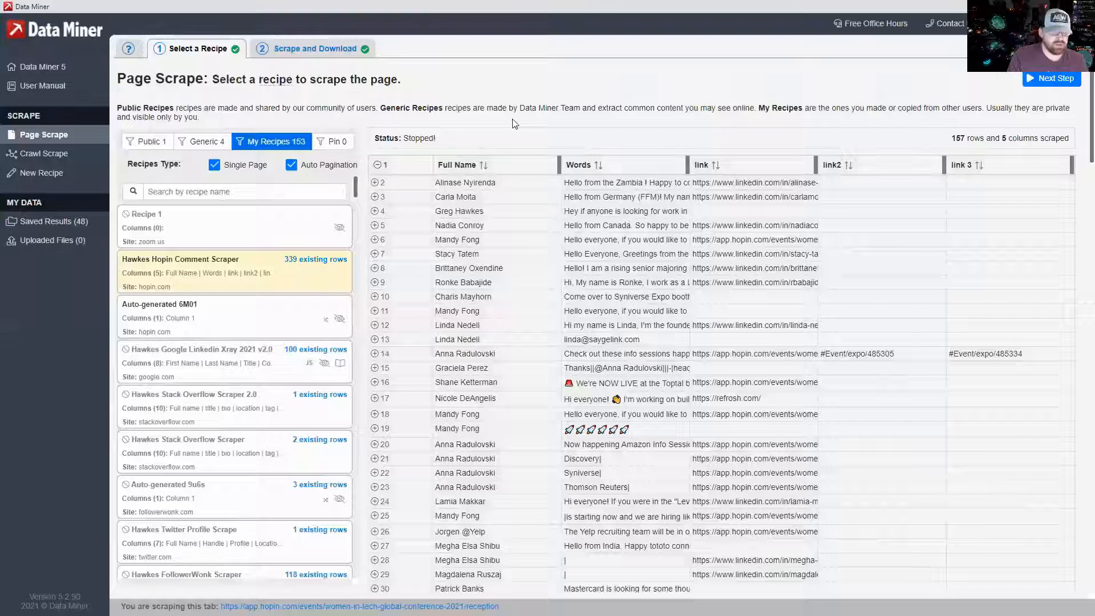
# Shrink the scraper window over the conference page and look through the event chat messages beside it.
pyautogui.doubleClick(294, 7)
pyautogui.scroll(10, 928, 223)
pyautogui.scroll(-20, 933, 228)
pyautogui.scroll(-5, 961, 270)
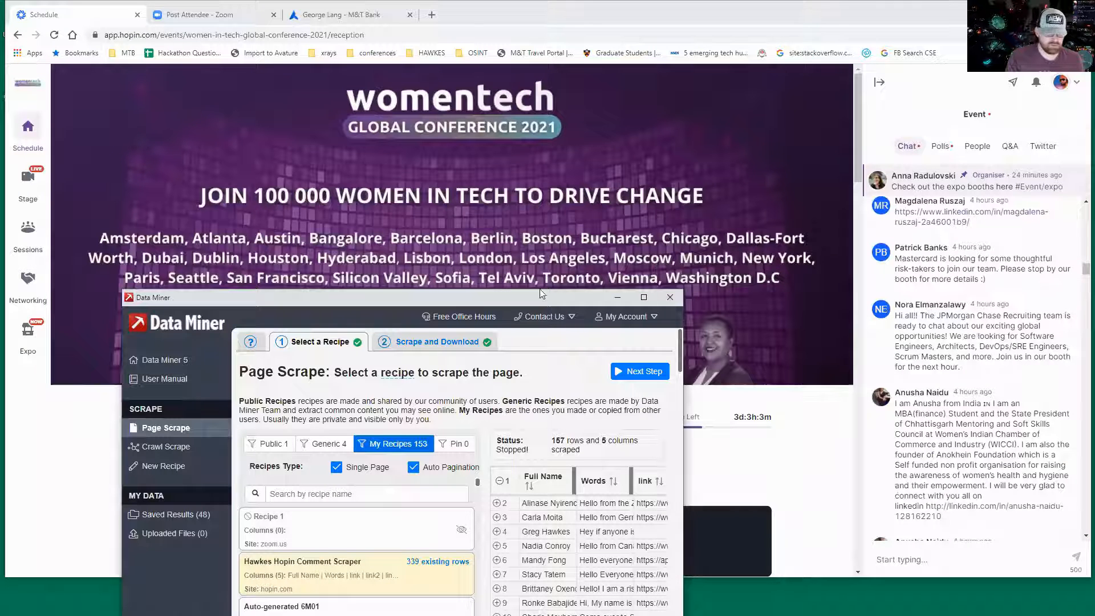
pyautogui.moveTo(533, 291); pyautogui.dragTo(512, 182)
pyautogui.scroll(-5, 963, 294)
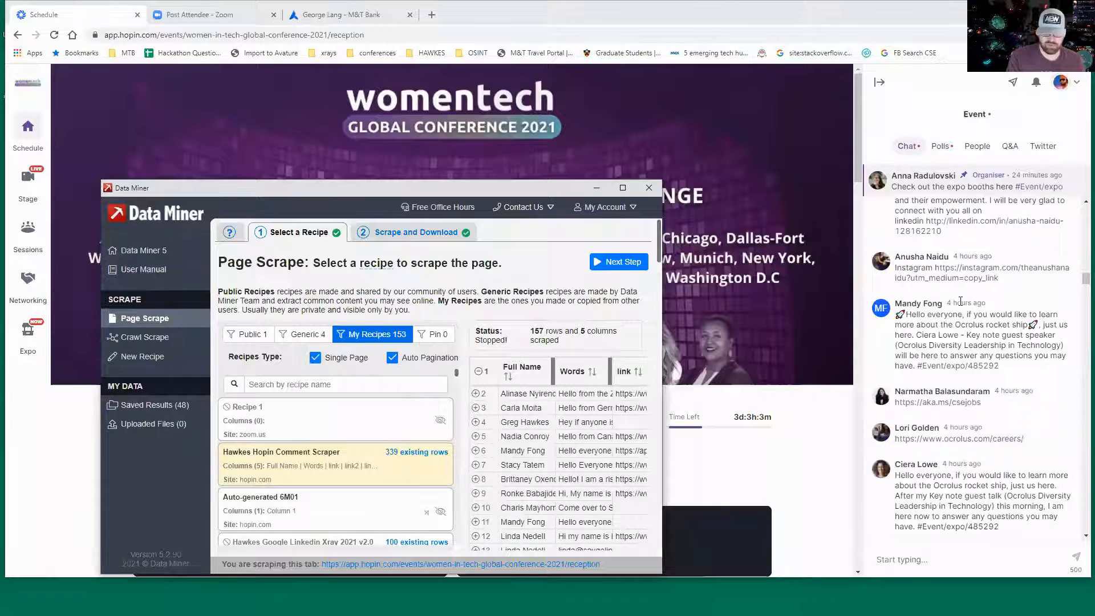
pyautogui.scroll(3, 967, 294)
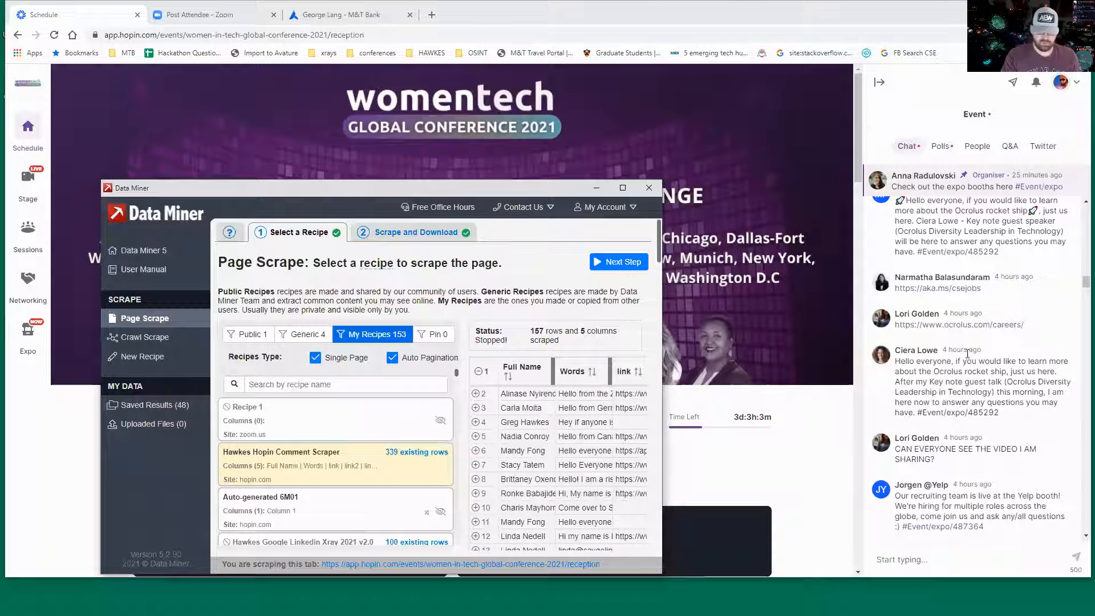
pyautogui.scroll(-1, 971, 374)
pyautogui.scroll(-8, 971, 373)
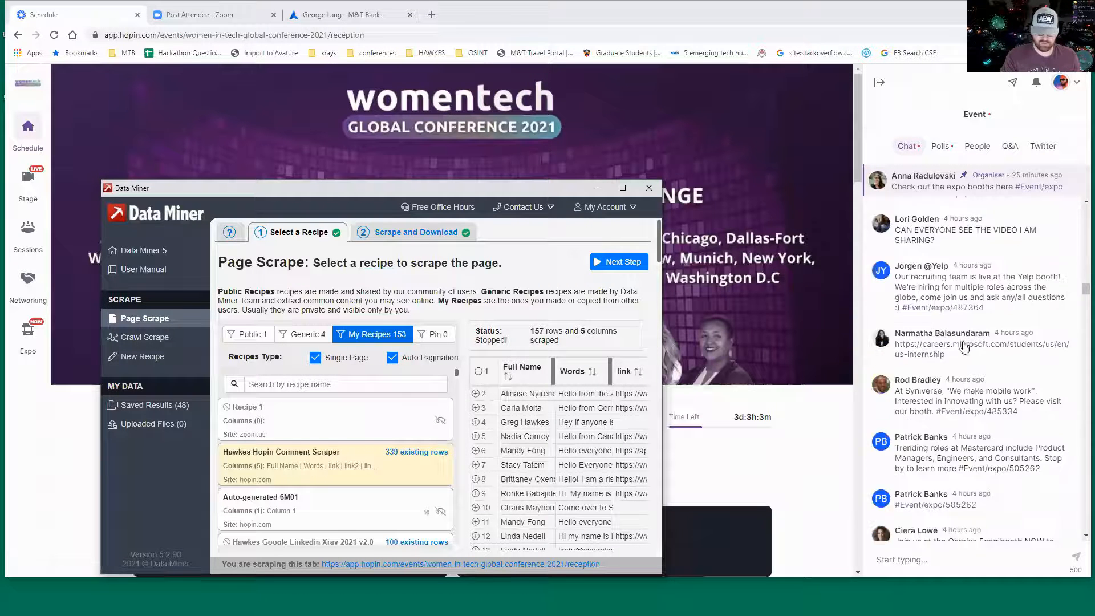
pyautogui.scroll(-6, 963, 341)
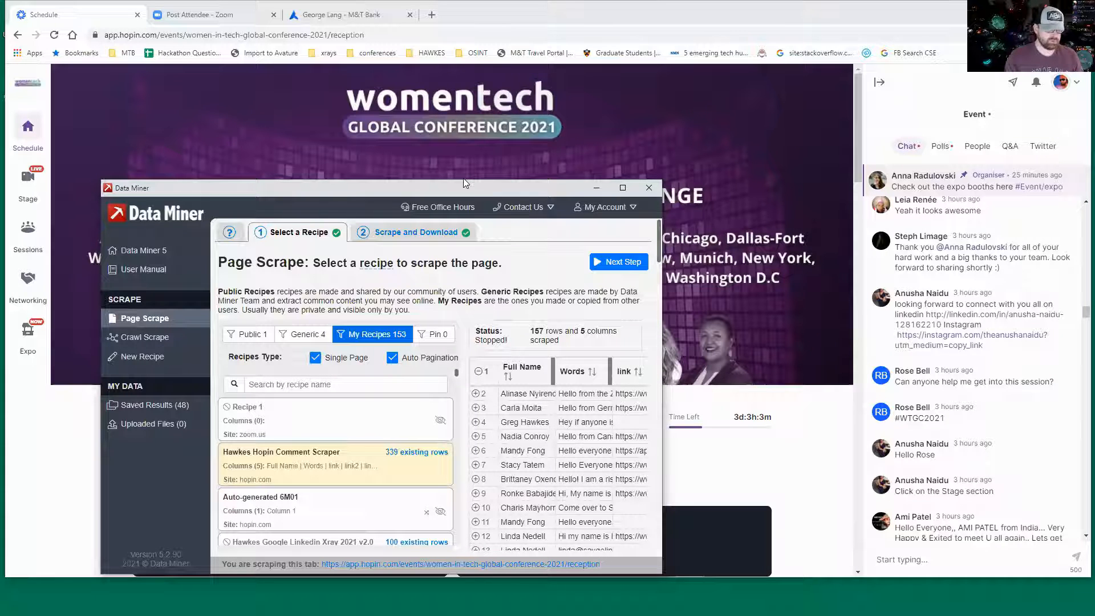
# Move the scraper window higher on the page and examine the profile links posted in the chat comments.
pyautogui.moveTo(466, 185); pyautogui.dragTo(464, 27)
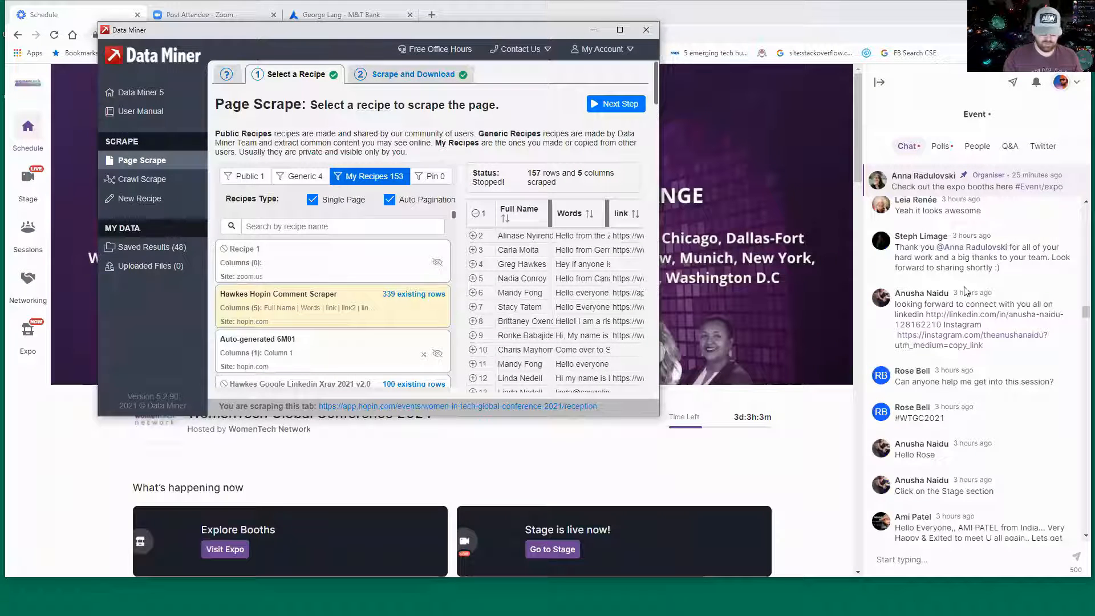
pyautogui.scroll(-3, 963, 293)
pyautogui.scroll(-5, 950, 288)
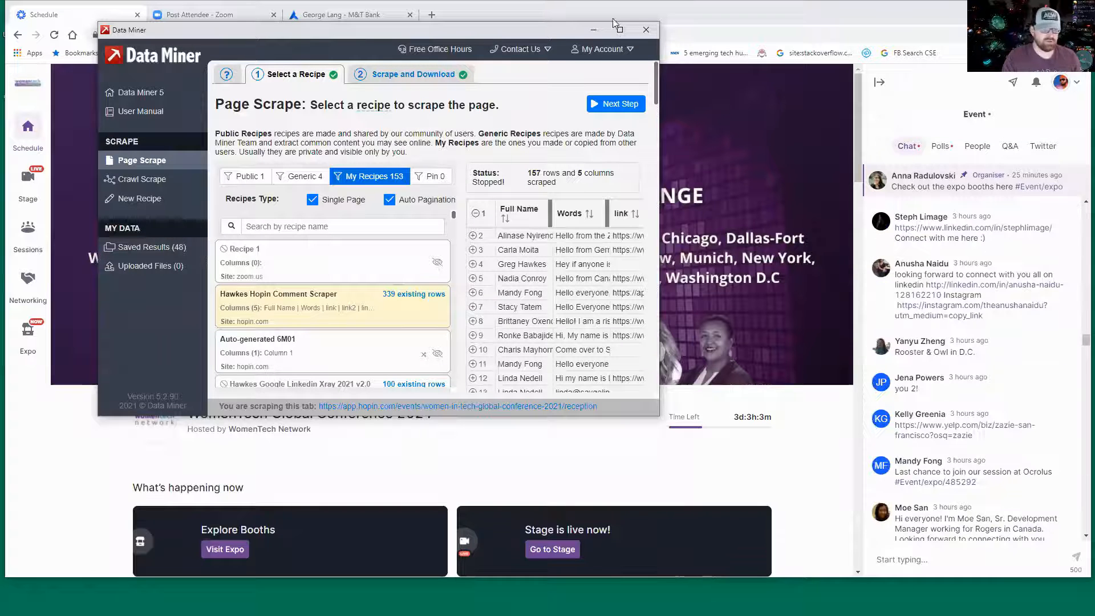
pyautogui.scroll(4, 935, 228)
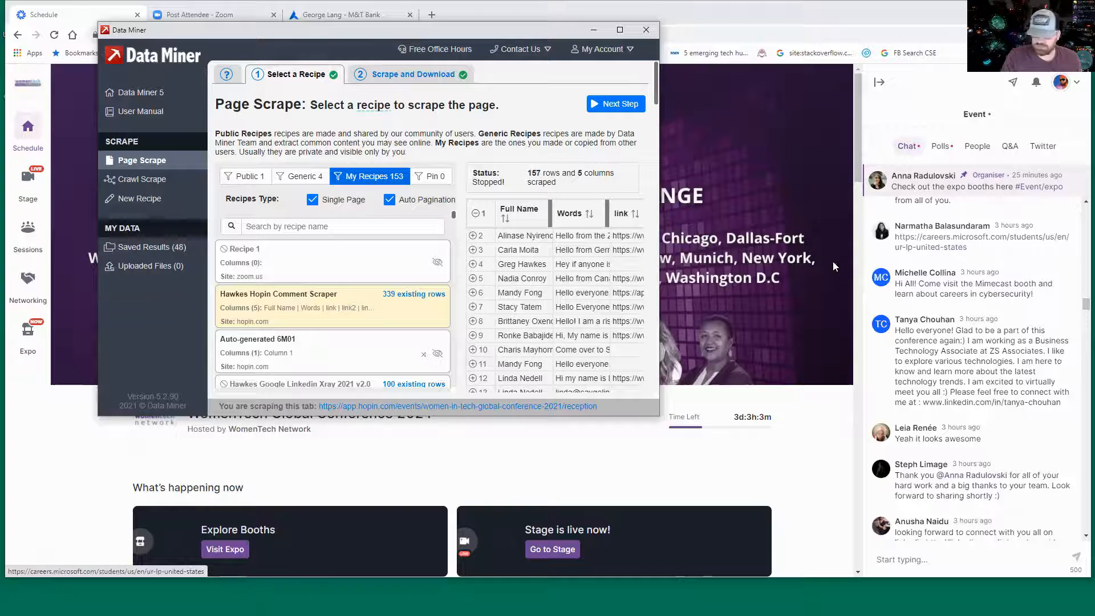
pyautogui.scroll(-2, 923, 285)
pyautogui.scroll(5, 924, 306)
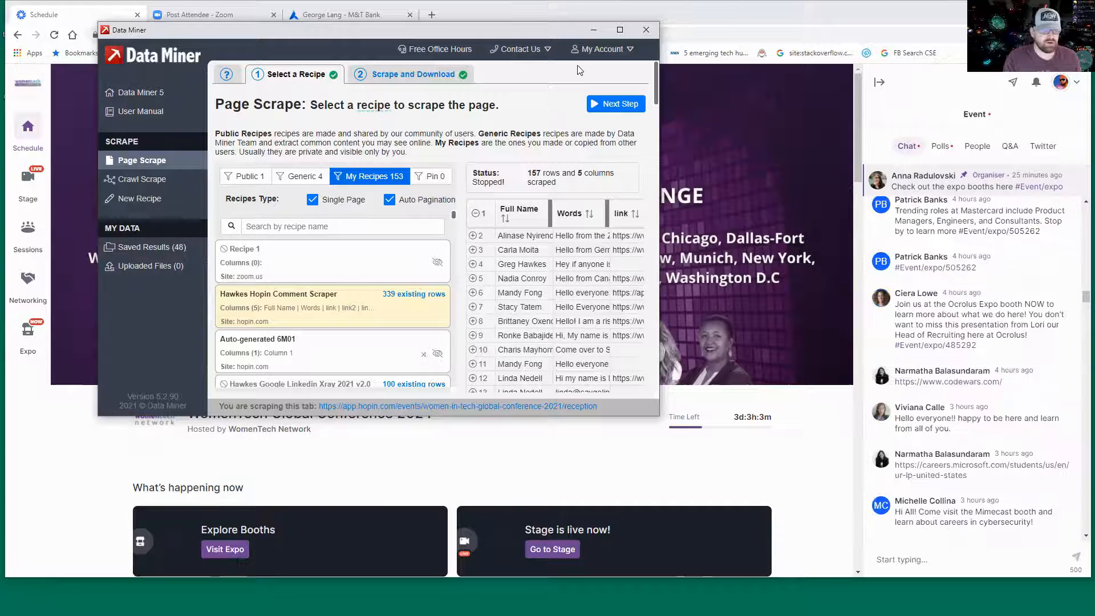
# Maximize the scraper window and review the scraped names, comments and links down the results table.
pyautogui.click(618, 31)
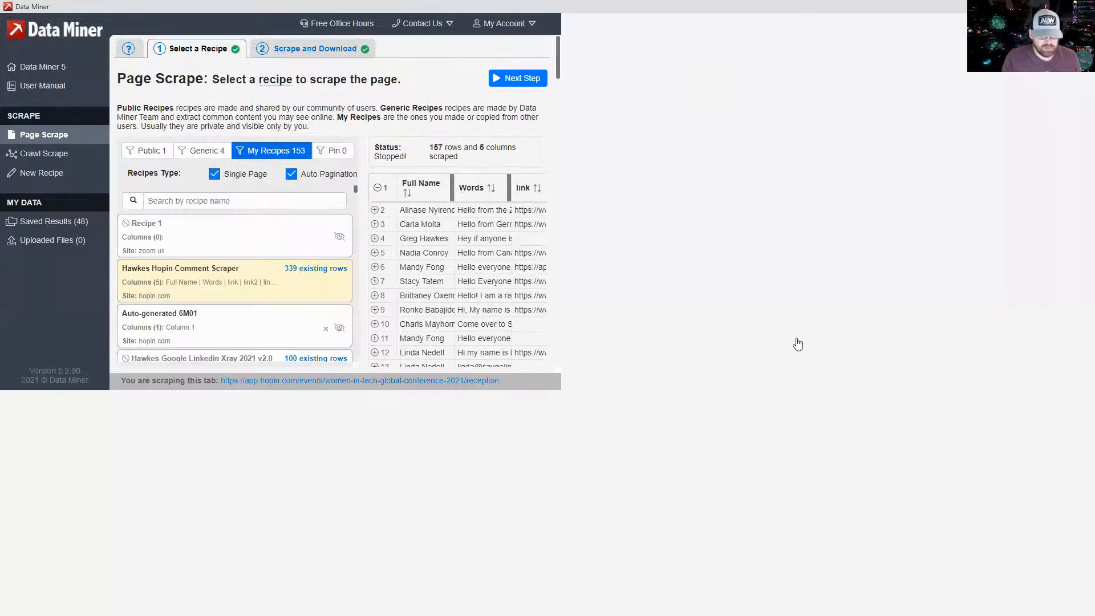
pyautogui.scroll(-10, 779, 410)
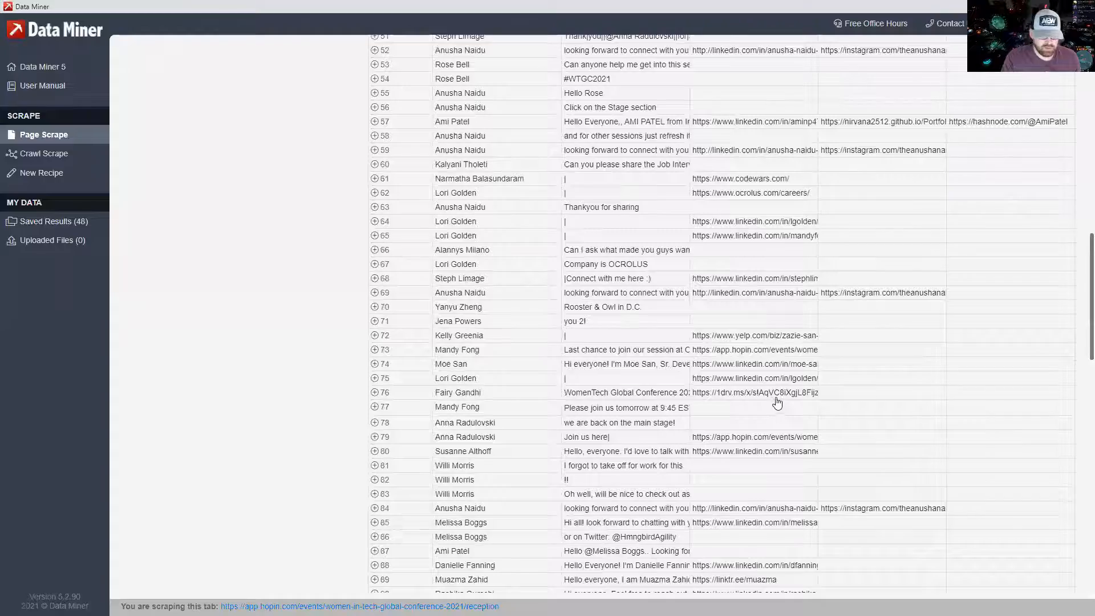
pyautogui.scroll(-3, 778, 402)
pyautogui.scroll(10, 779, 402)
pyautogui.scroll(10, 723, 356)
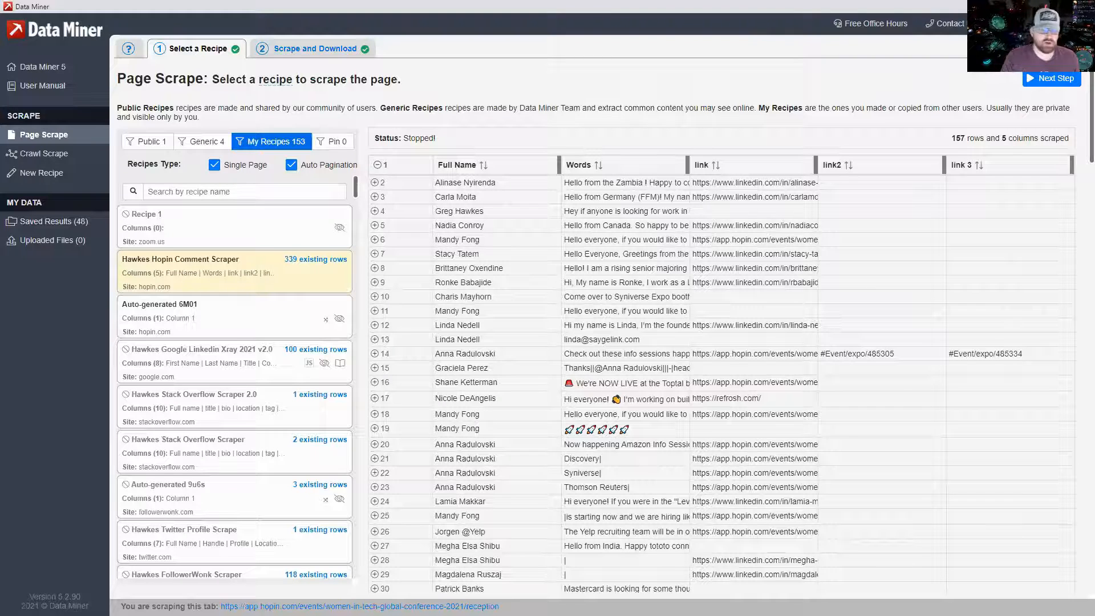
# Minimize the scraper window and browse the more recent chat comments for messages containing links.
pyautogui.click(1045, 7)
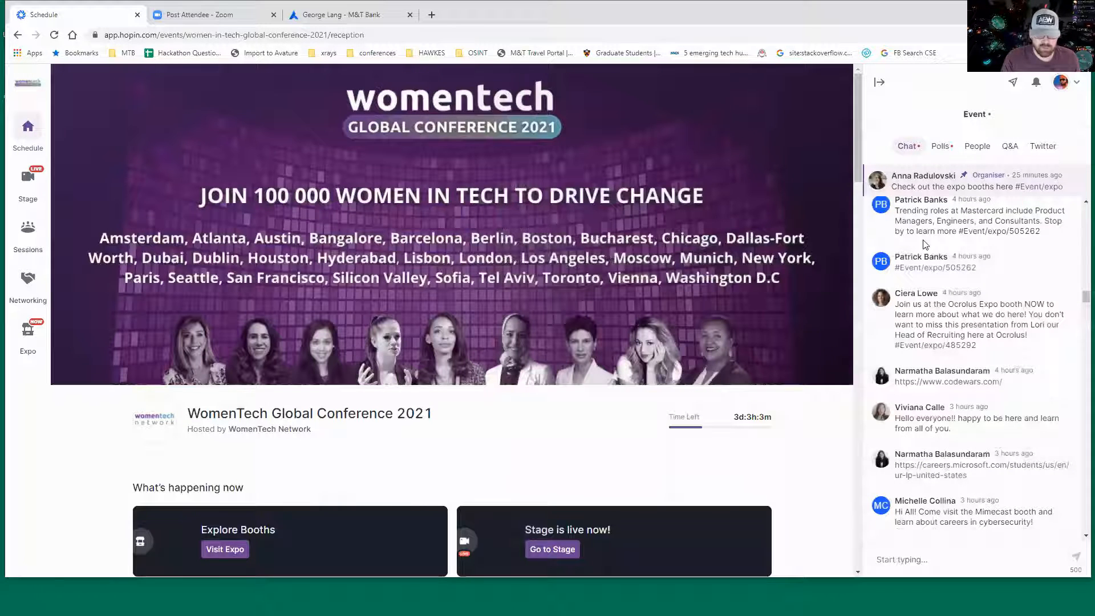
pyautogui.scroll(-5, 962, 272)
pyautogui.scroll(-10, 963, 272)
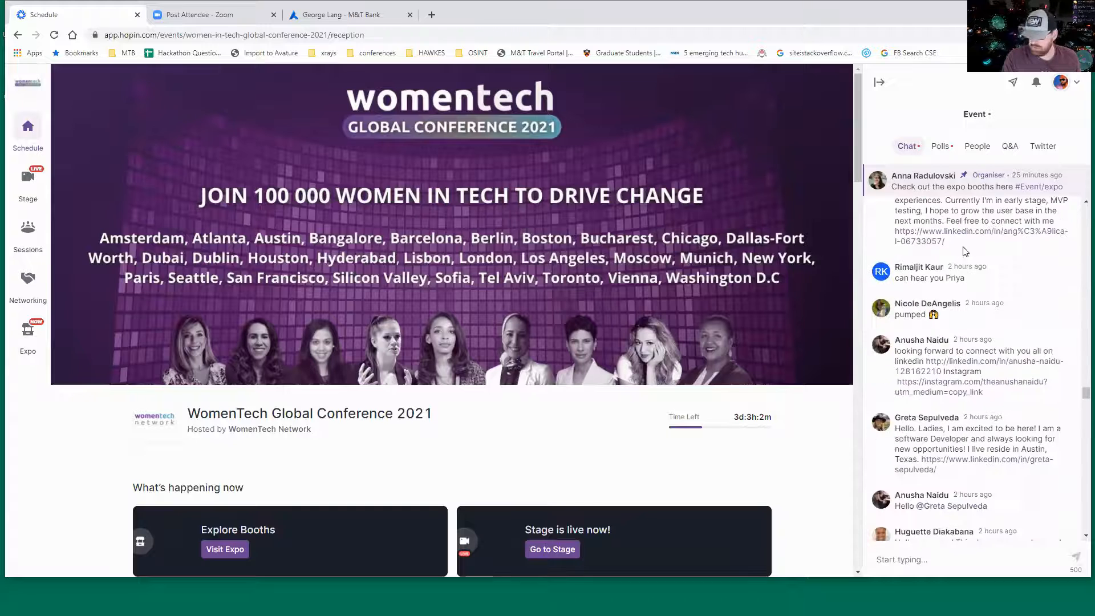
pyautogui.scroll(4, 909, 246)
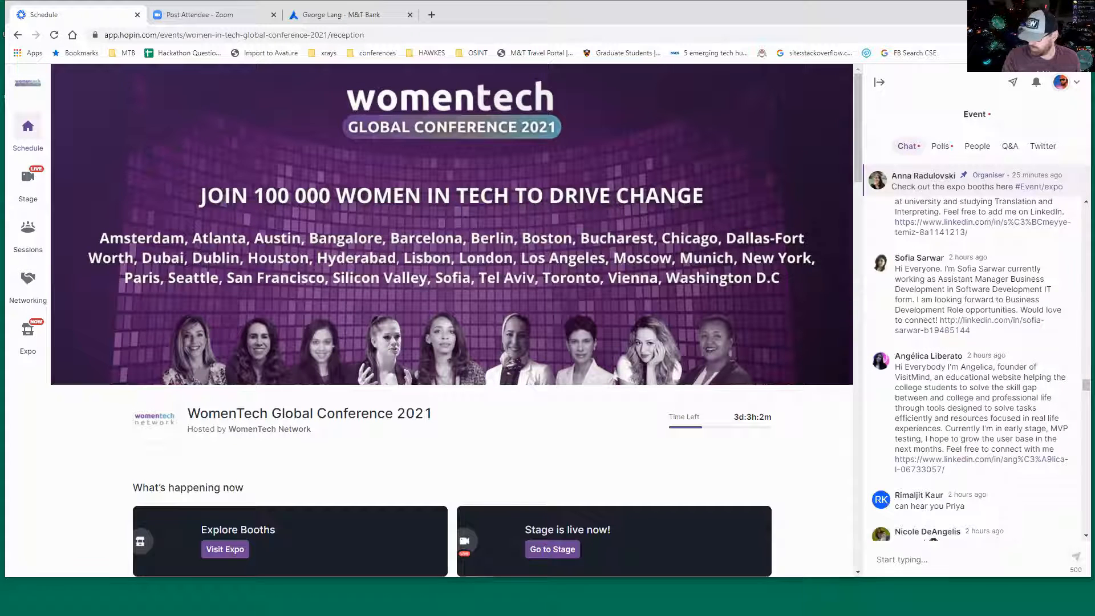
# Open the Hopin Comment Scraper recipe for editing in Recipe Creator and move its panel off the event chat.
pyautogui.hotkey('alt', 'Tab')
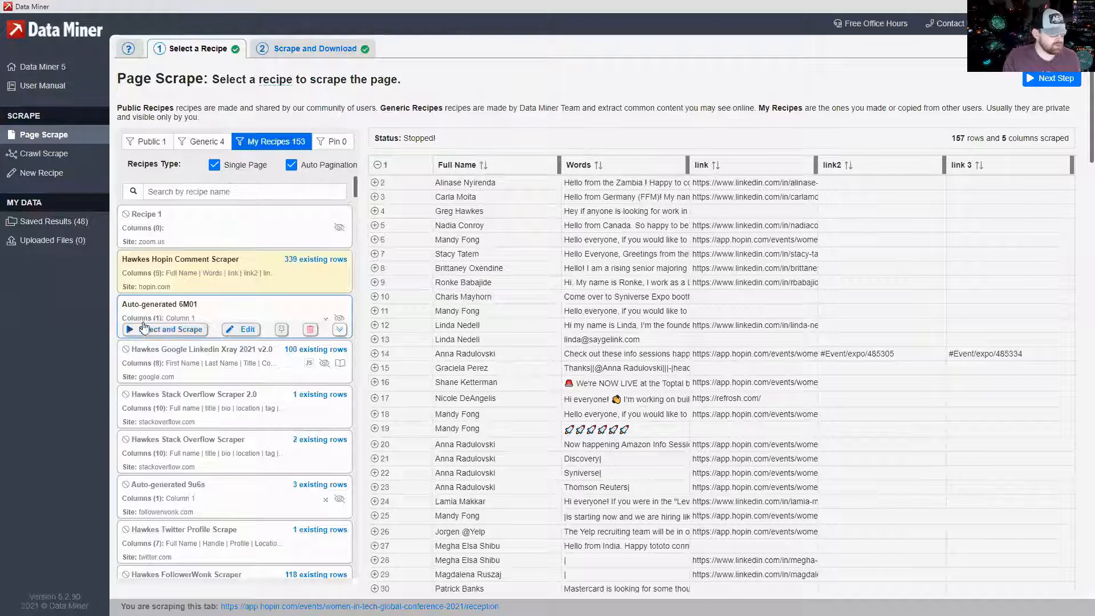
pyautogui.click(230, 285)
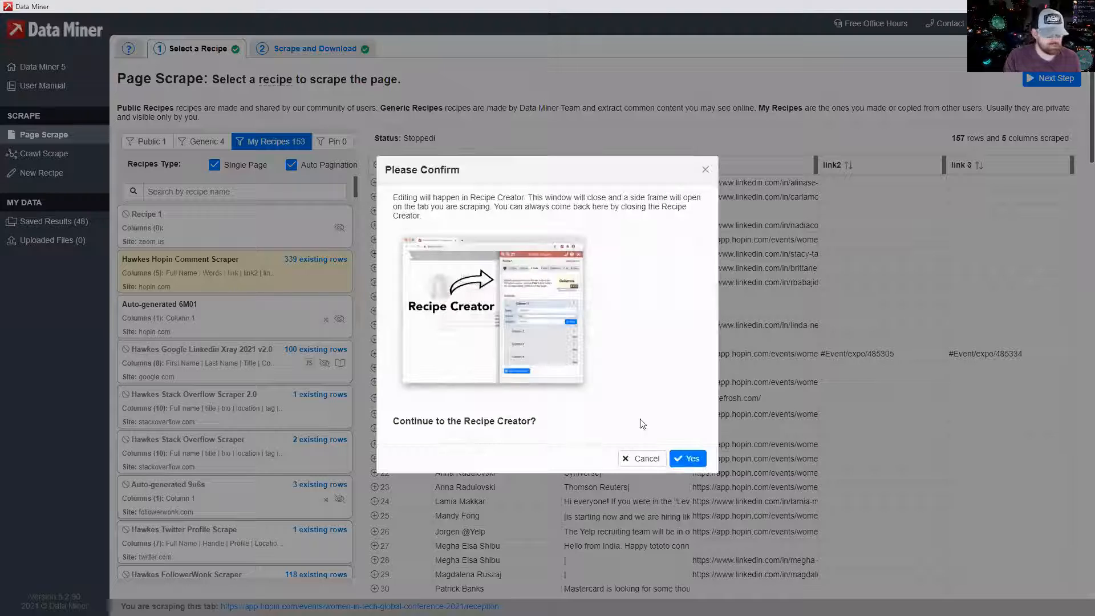
pyautogui.click(689, 461)
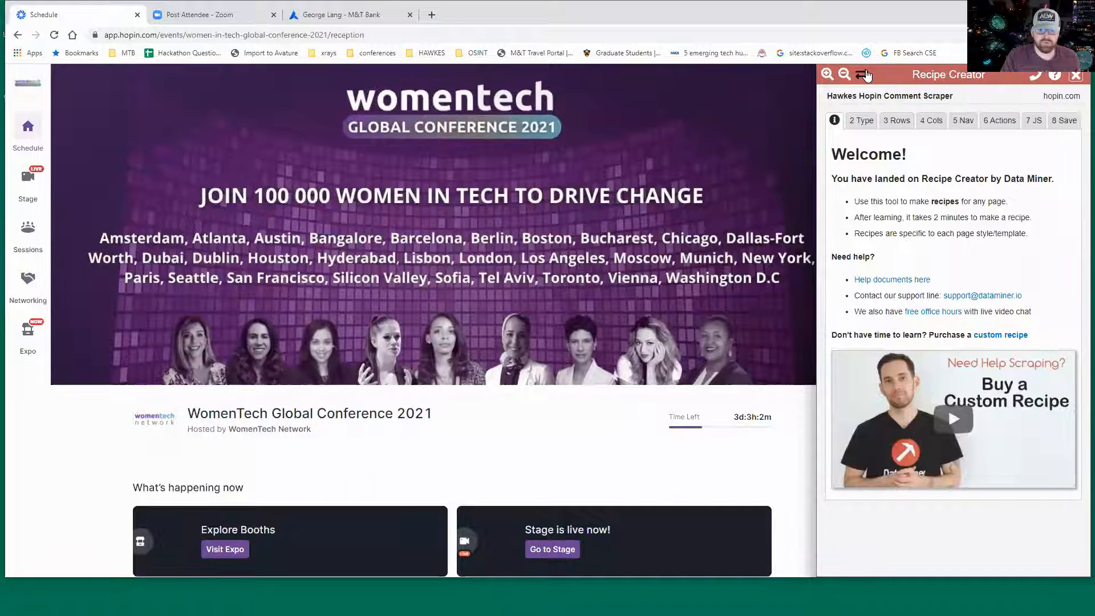
pyautogui.click(862, 74)
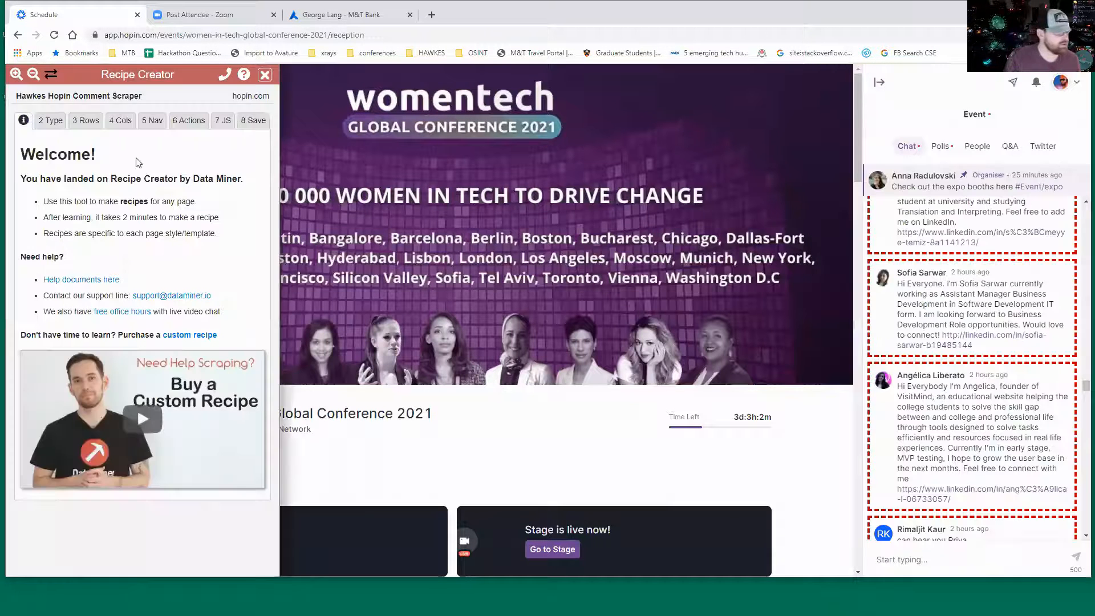
# Review the recipe's page type, row selection and column definitions.
pyautogui.click(86, 120)
pyautogui.click(50, 121)
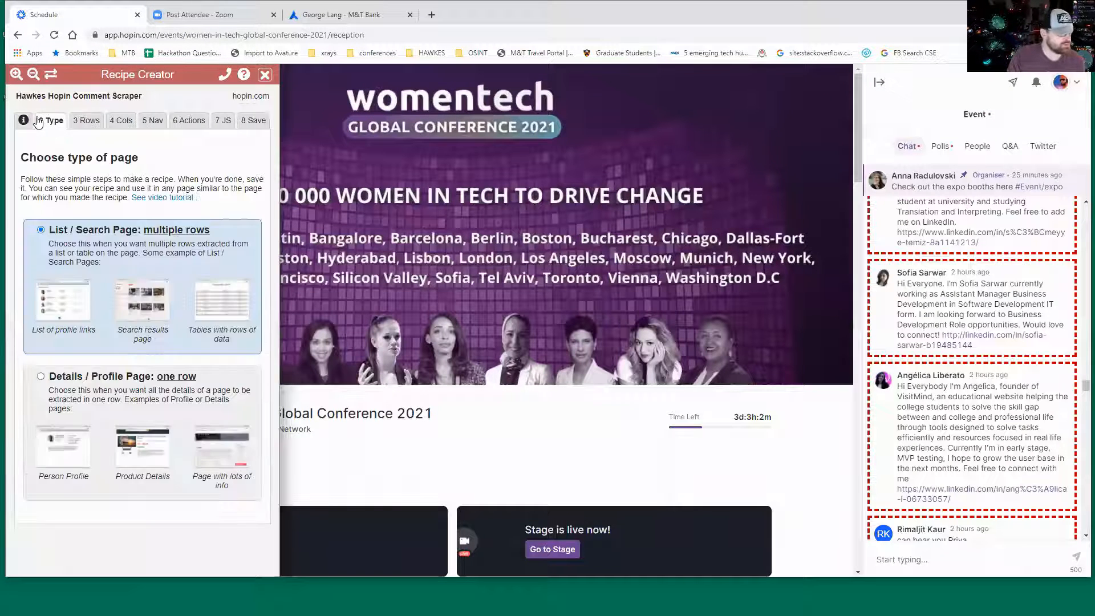
pyautogui.click(85, 121)
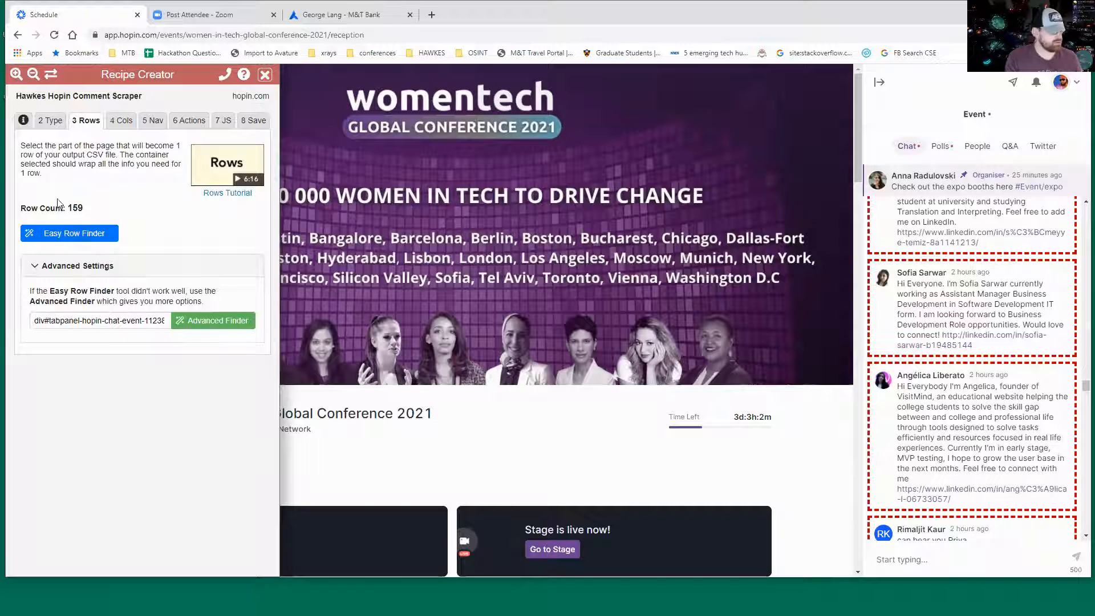
pyautogui.click(112, 124)
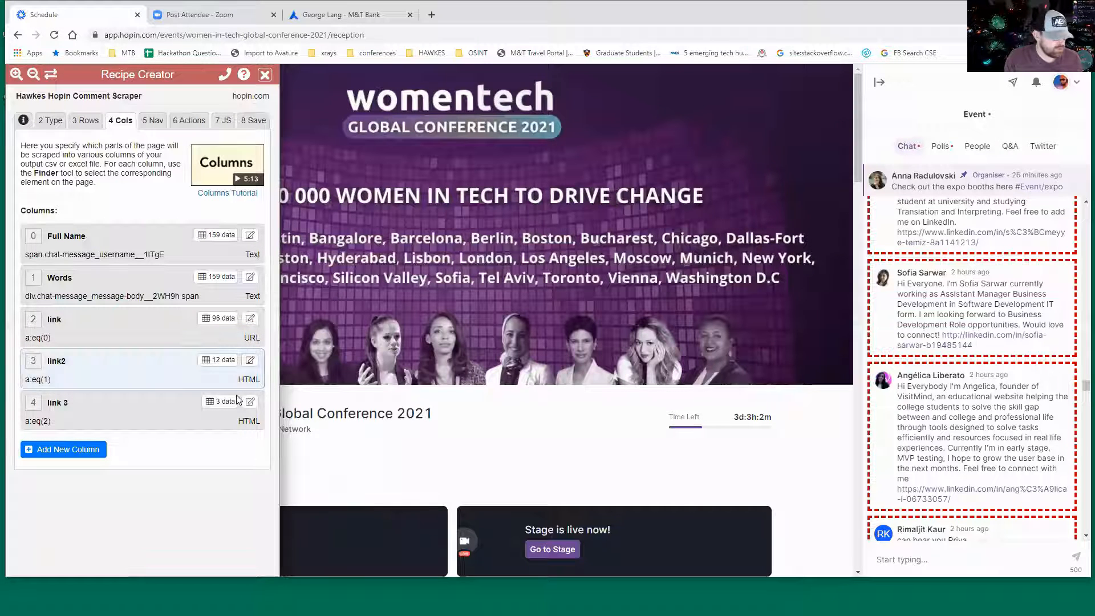
# Start the Easy Column Finder for the link2 column with HTML as the extraction method.
pyautogui.click(250, 360)
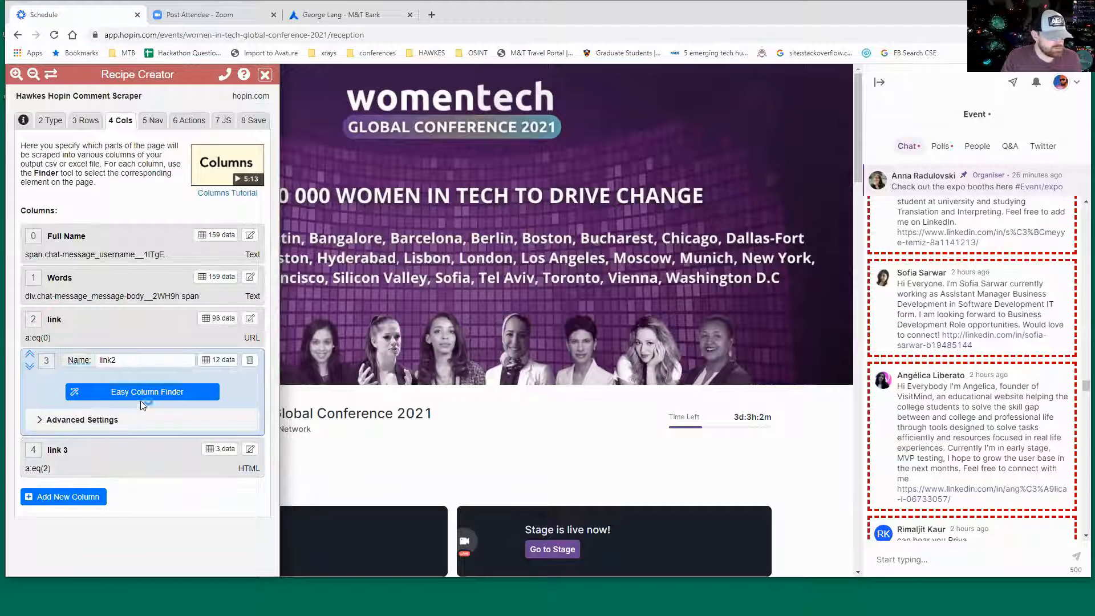
pyautogui.click(161, 392)
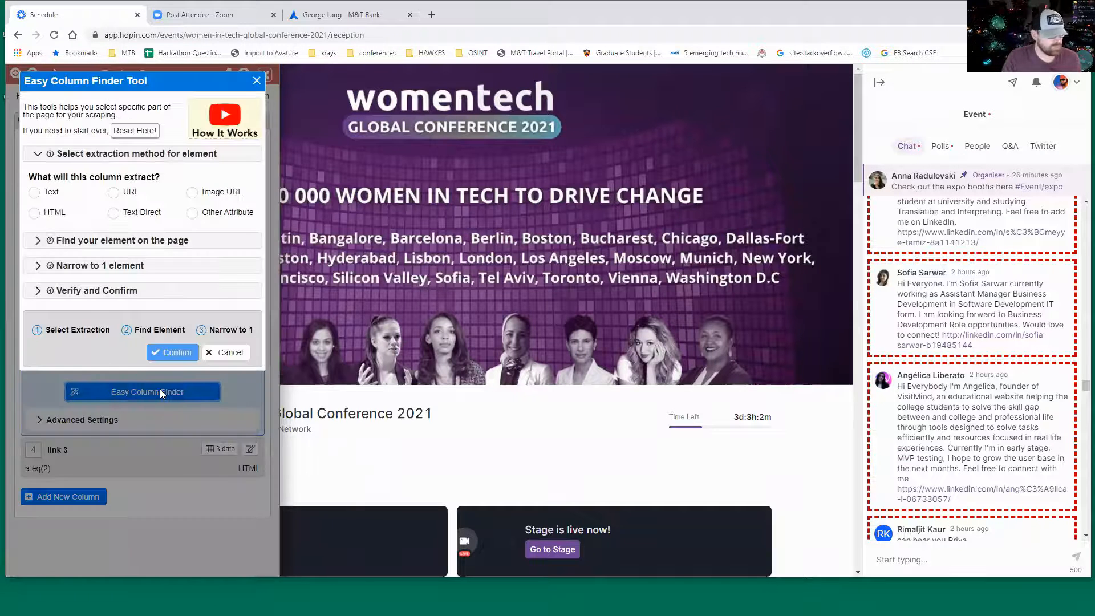
pyautogui.click(33, 213)
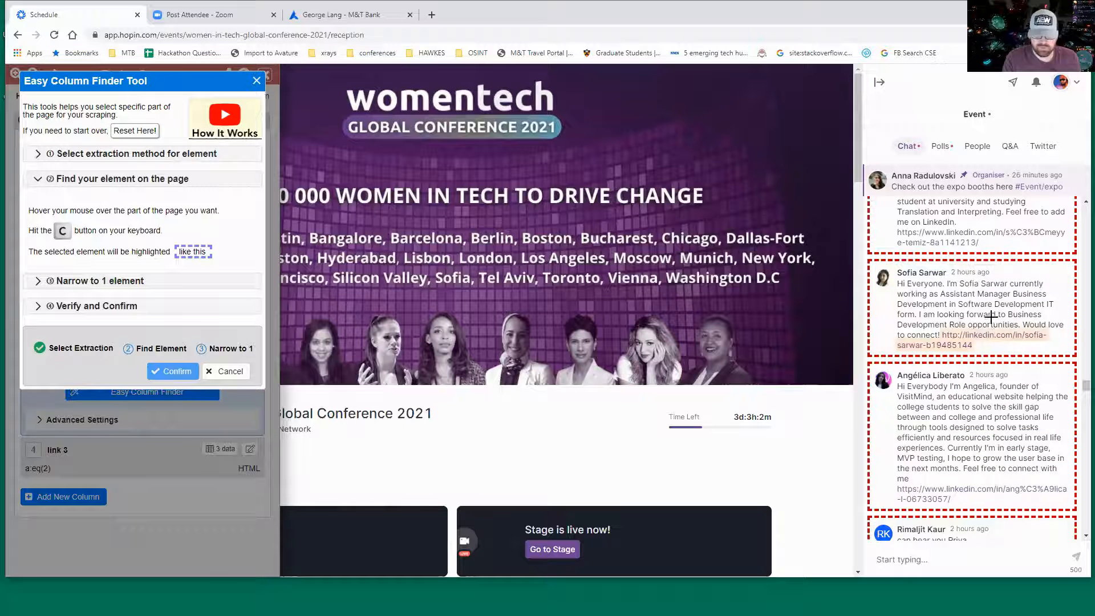
# Capture the Instagram link in a two-link chat comment, narrow it to item #2 by position, and confirm it for link2.
pyautogui.scroll(-4, 992, 317)
pyautogui.scroll(-3, 992, 311)
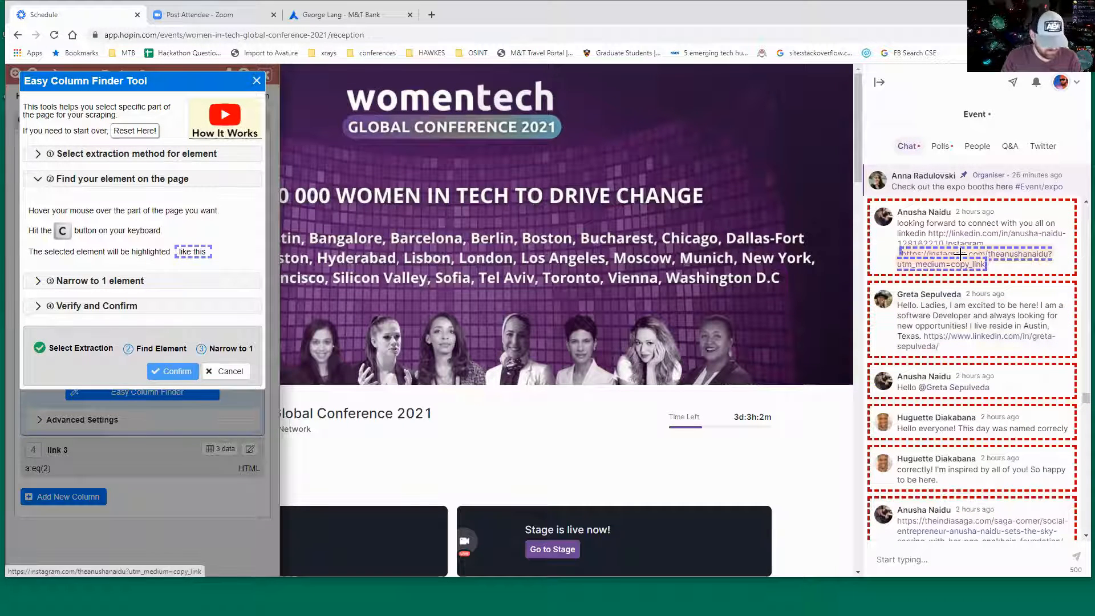
pyautogui.press('c')
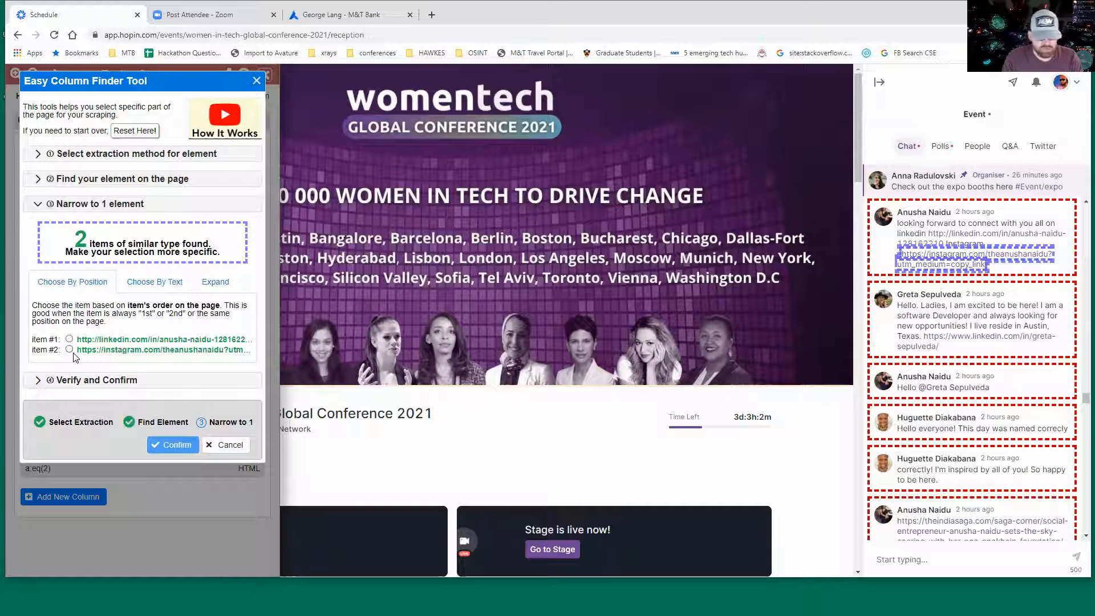
pyautogui.scroll(-5, 963, 375)
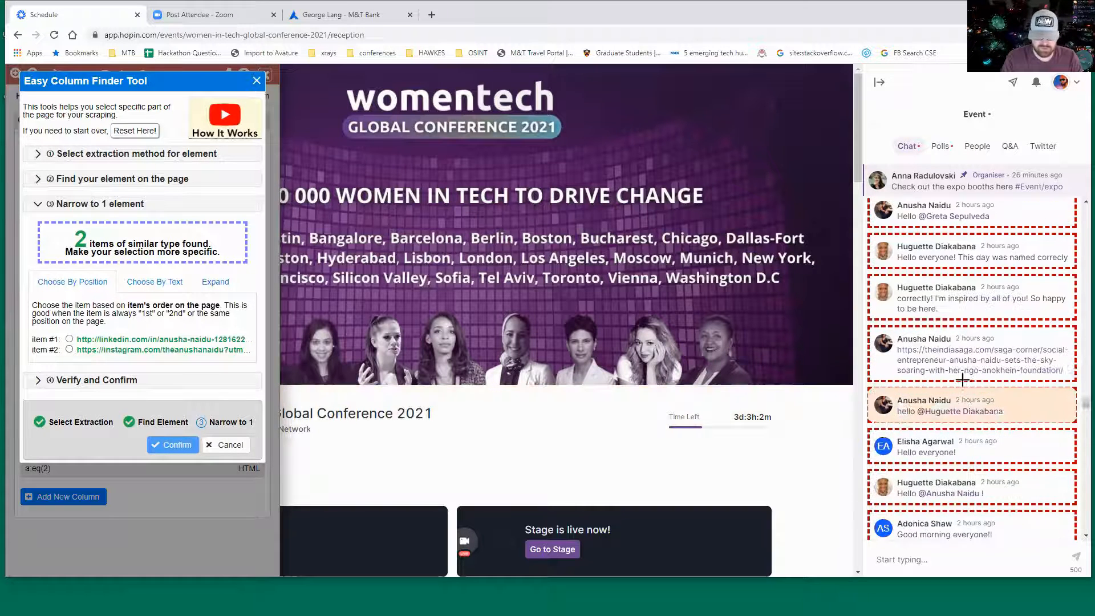
pyautogui.scroll(-7, 963, 399)
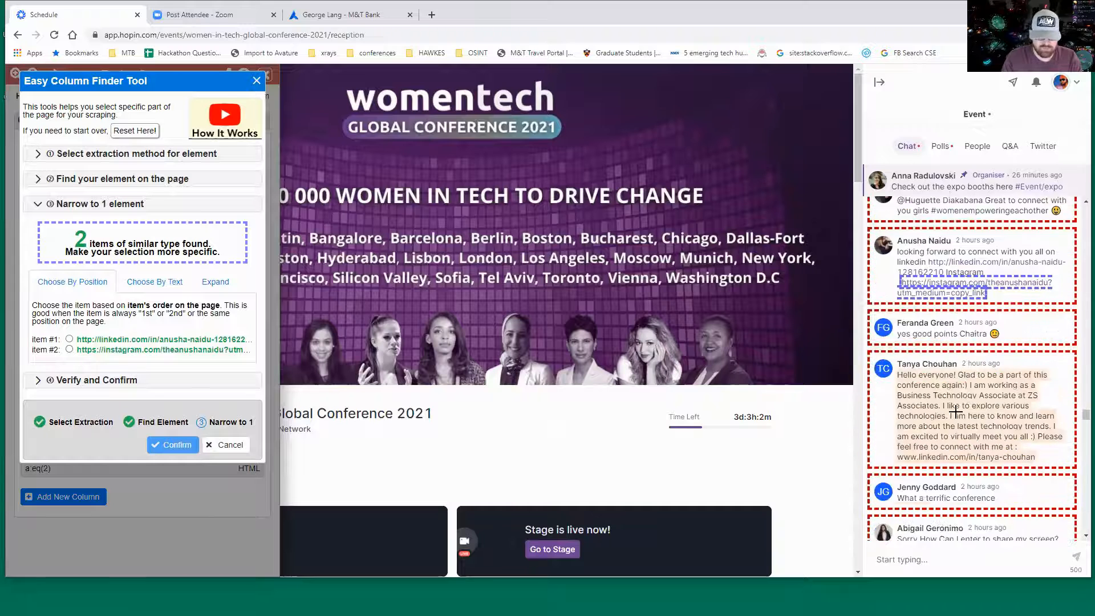
pyautogui.click(69, 349)
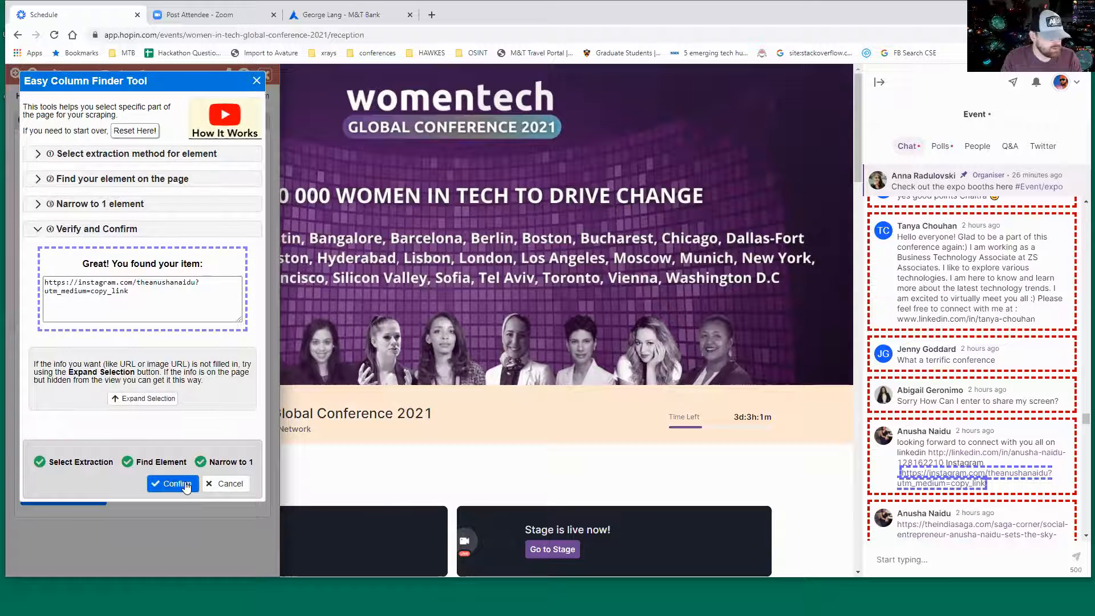
pyautogui.click(185, 484)
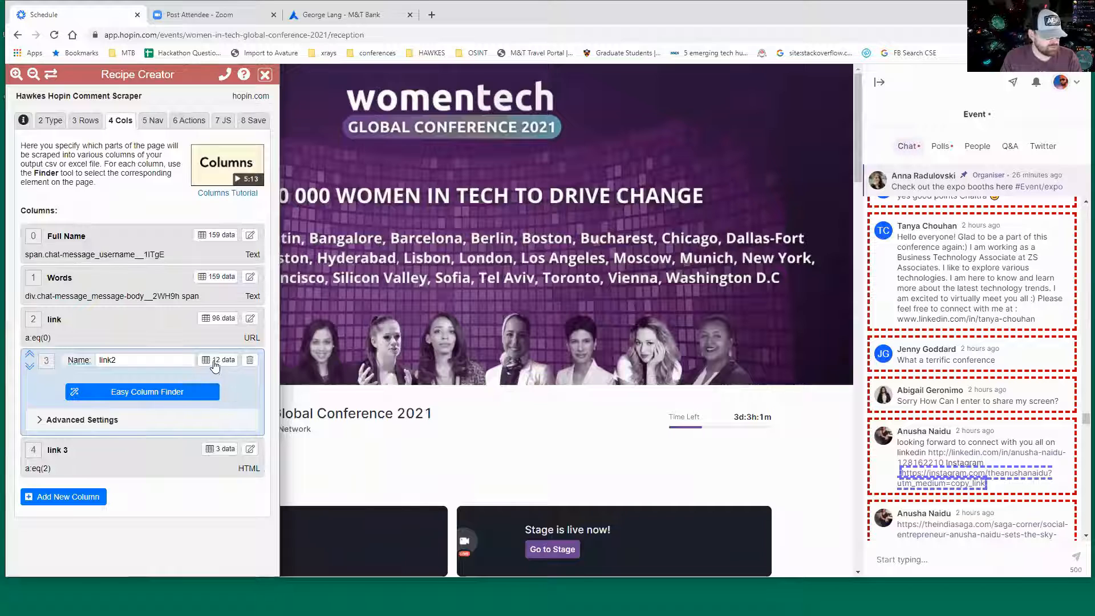
# Examine the data extracted by the link2 column, then close the column's data list.
pyautogui.click(219, 360)
pyautogui.scroll(-20, 211, 329)
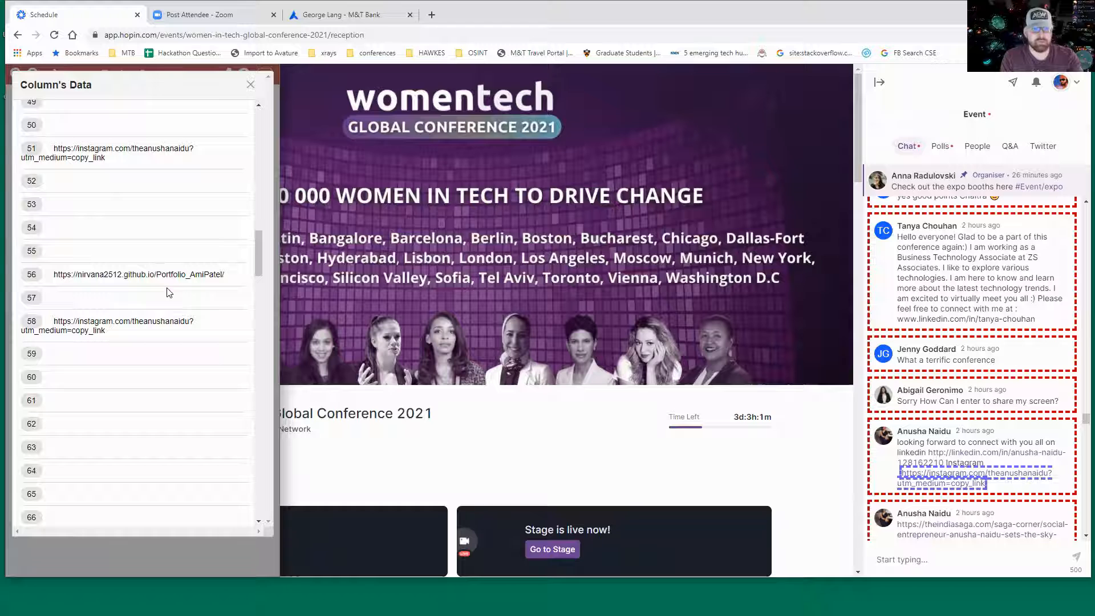
pyautogui.click(250, 85)
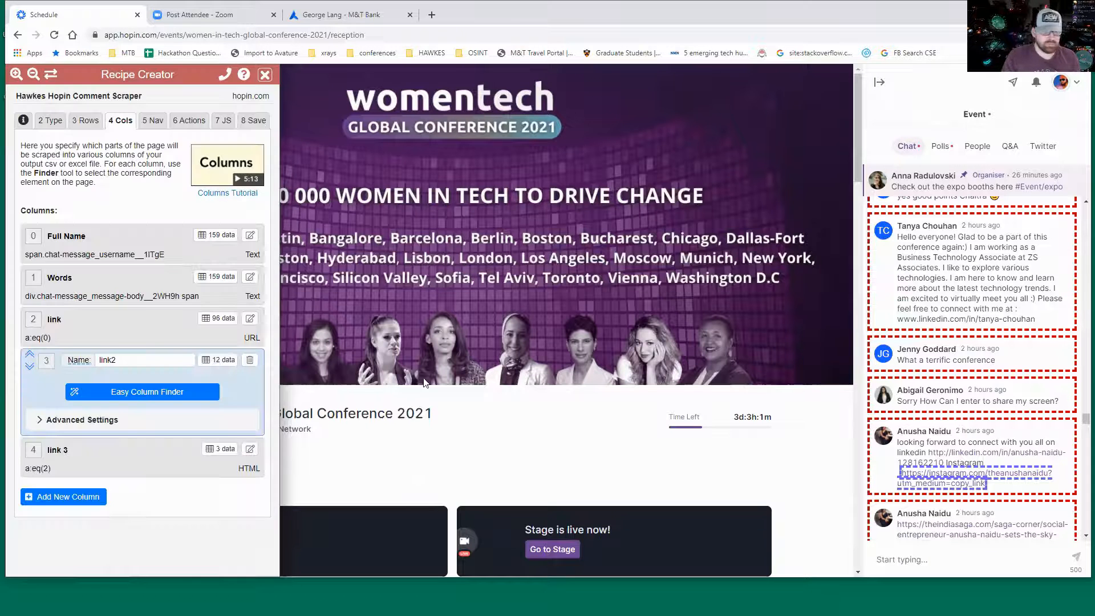
# View the recipe's save settings, close Recipe Creator, and open Data Miner from the selected chat comment.
pyautogui.click(240, 124)
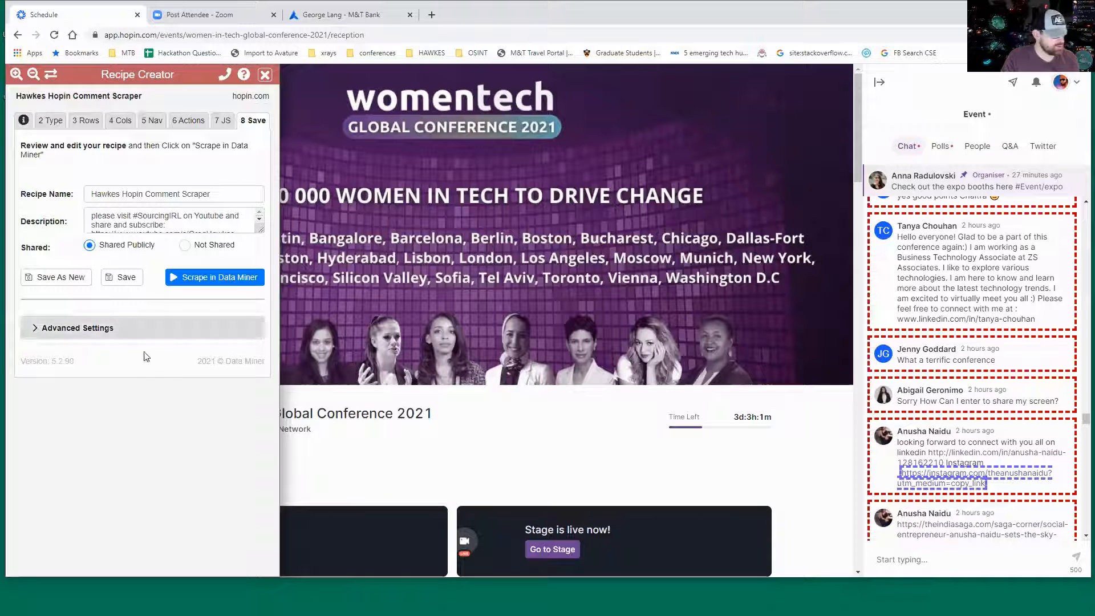
pyautogui.click(265, 75)
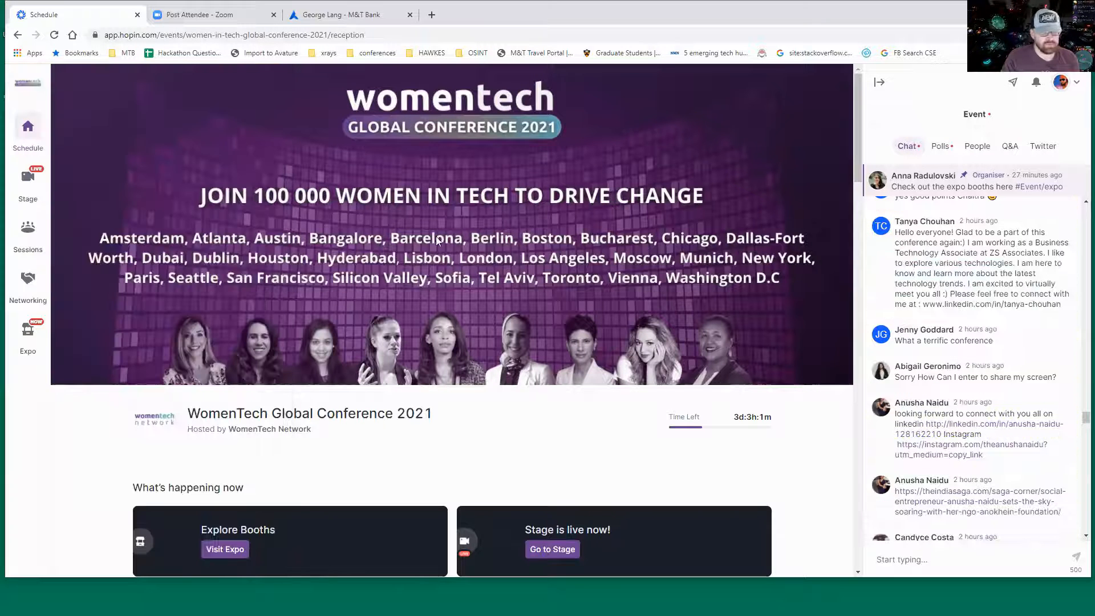
pyautogui.moveTo(1067, 305); pyautogui.dragTo(895, 231)
pyautogui.rightClick(915, 250)
pyautogui.moveTo(917, 302)
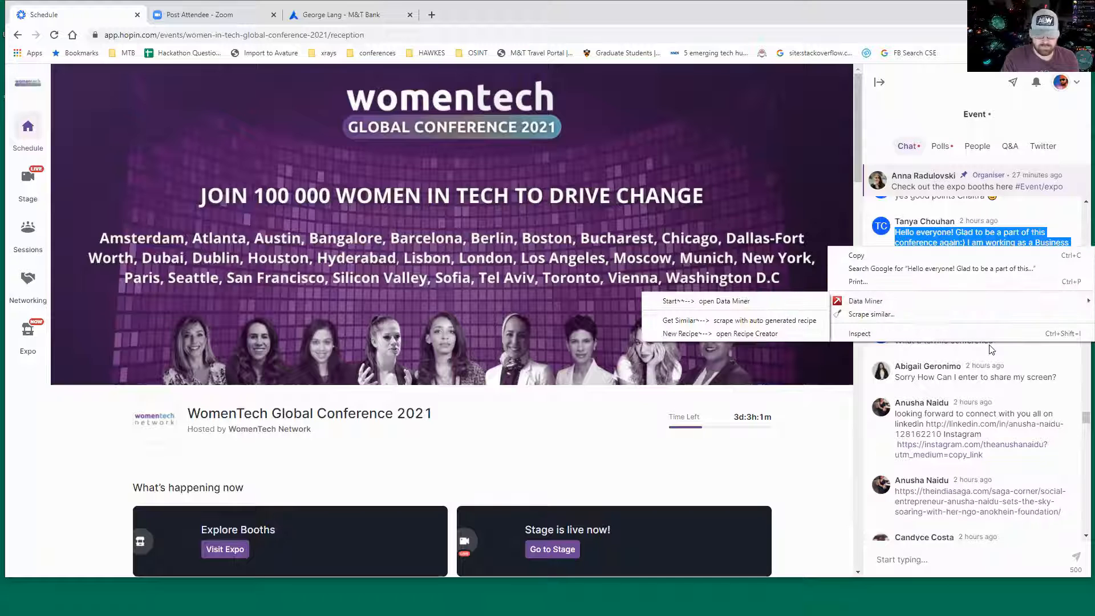
pyautogui.click(718, 304)
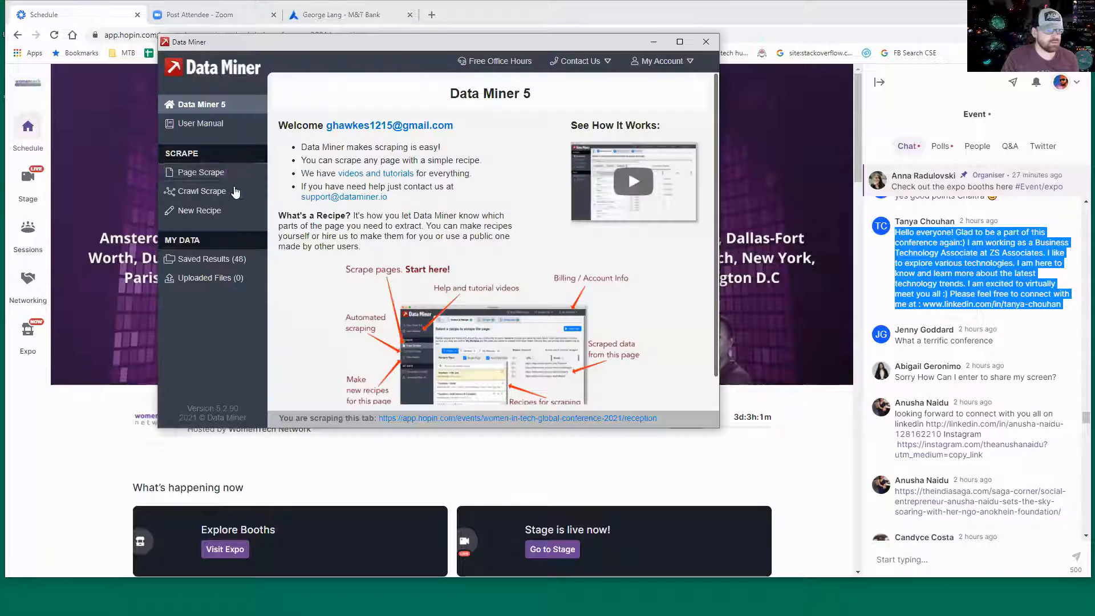
# Run a page scrape with the public Hopin Comment Scraper recipe and maximize the scraper window.
pyautogui.click(217, 172)
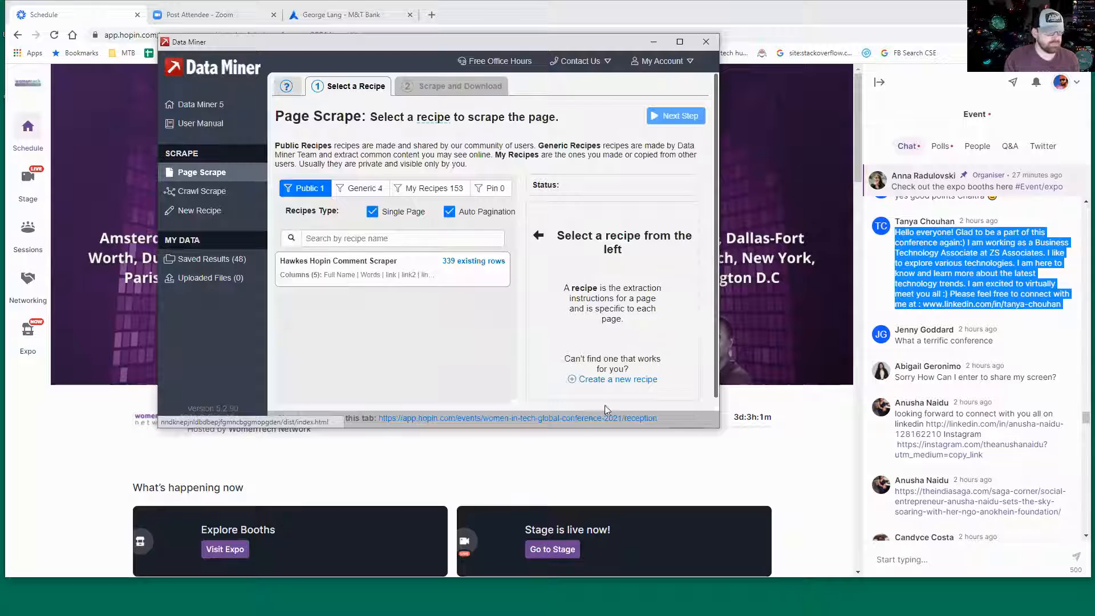
pyautogui.click(326, 278)
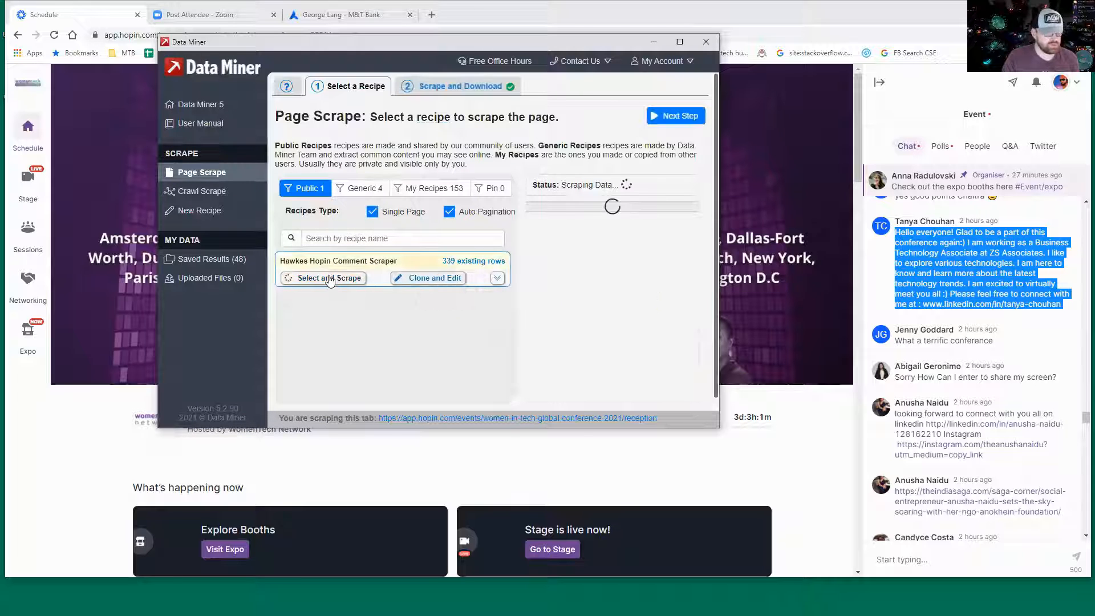
pyautogui.click(681, 45)
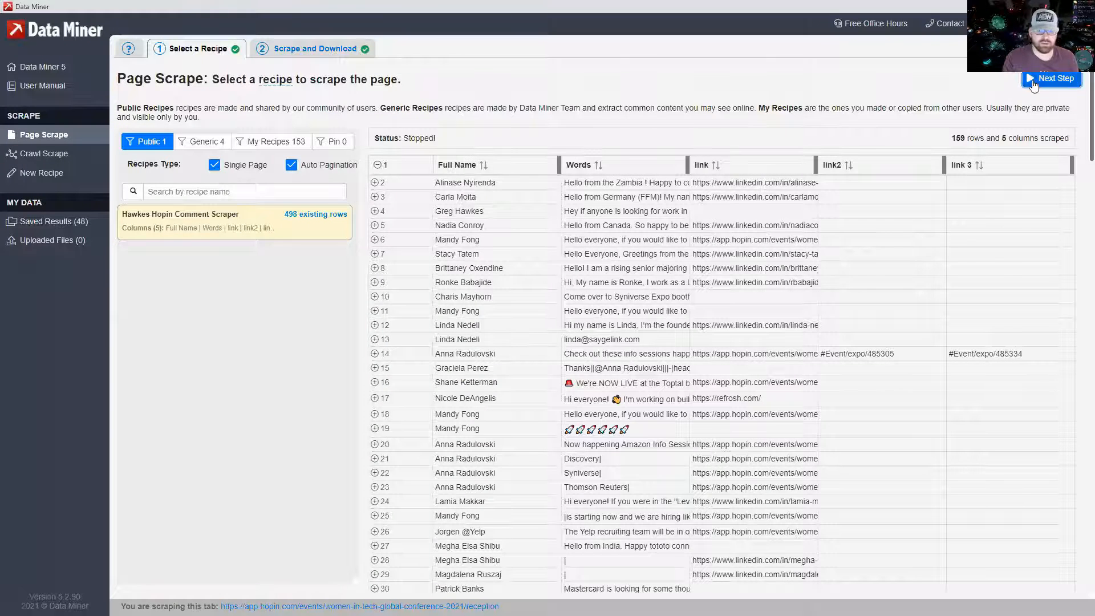
# Continue to the scraped results and download them as an Excel file in the Downloads folder.
pyautogui.click(1035, 80)
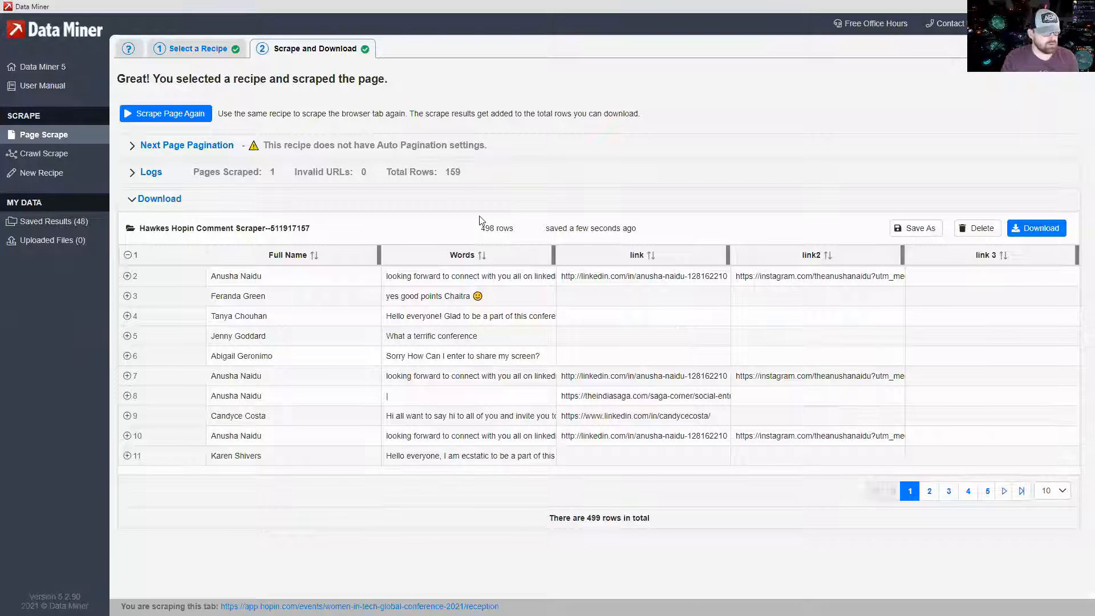
pyautogui.click(1023, 239)
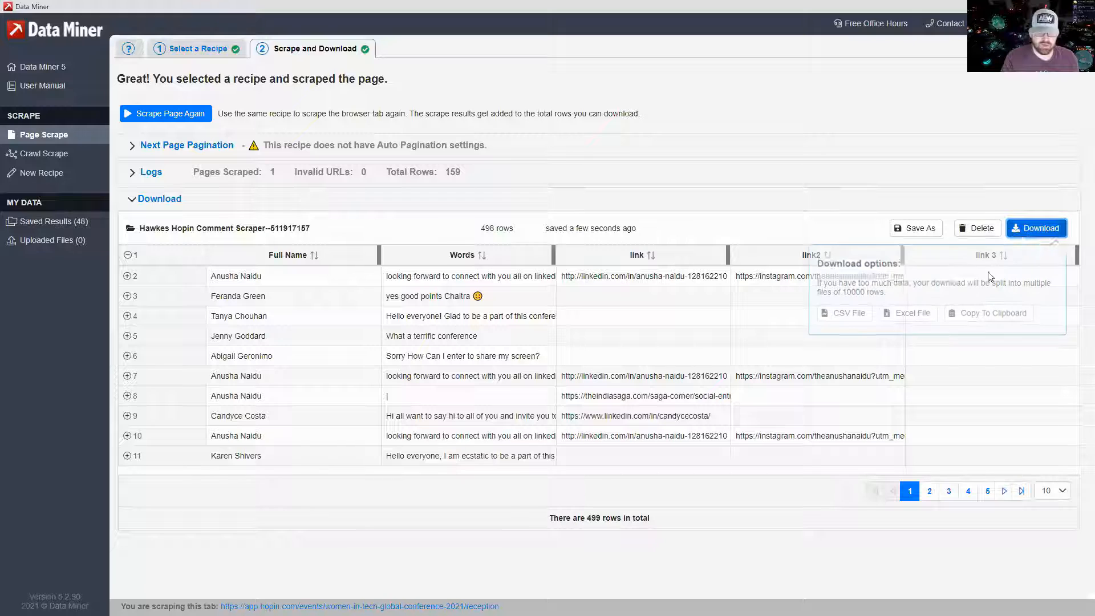
pyautogui.click(910, 315)
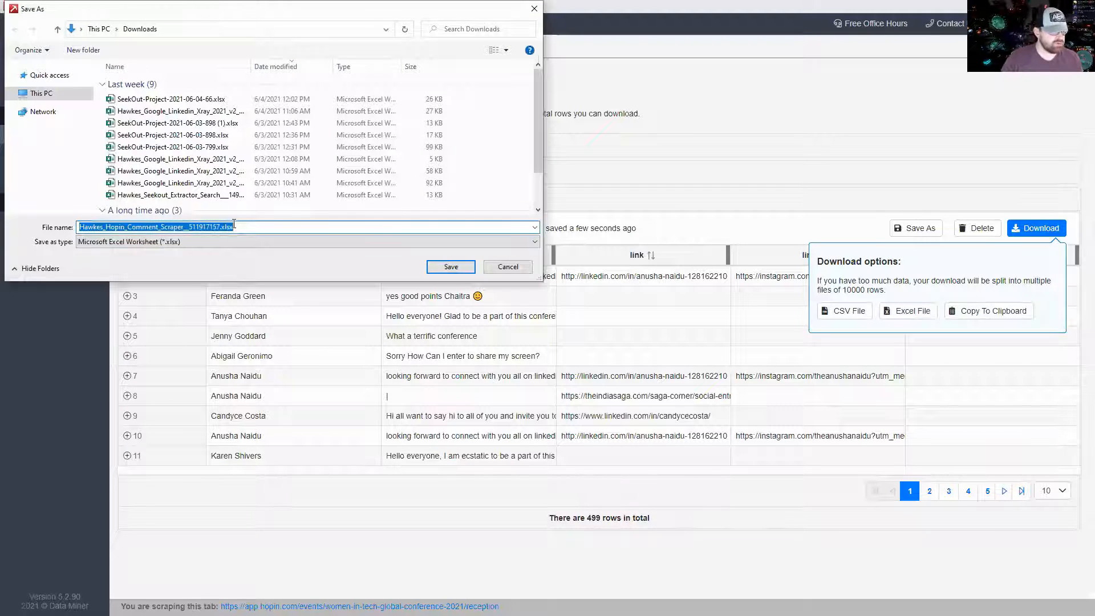
pyautogui.click(450, 266)
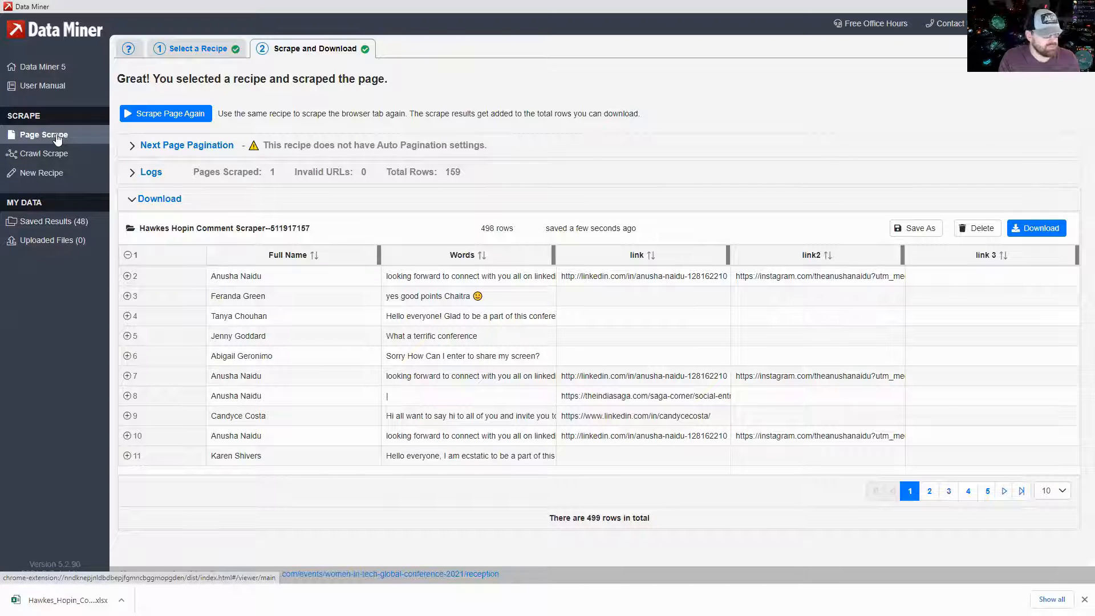
# Open your own Hopin Comment Scraper recipe for editing in Recipe Creator and get the scraper window out of the way.
pyautogui.click(204, 45)
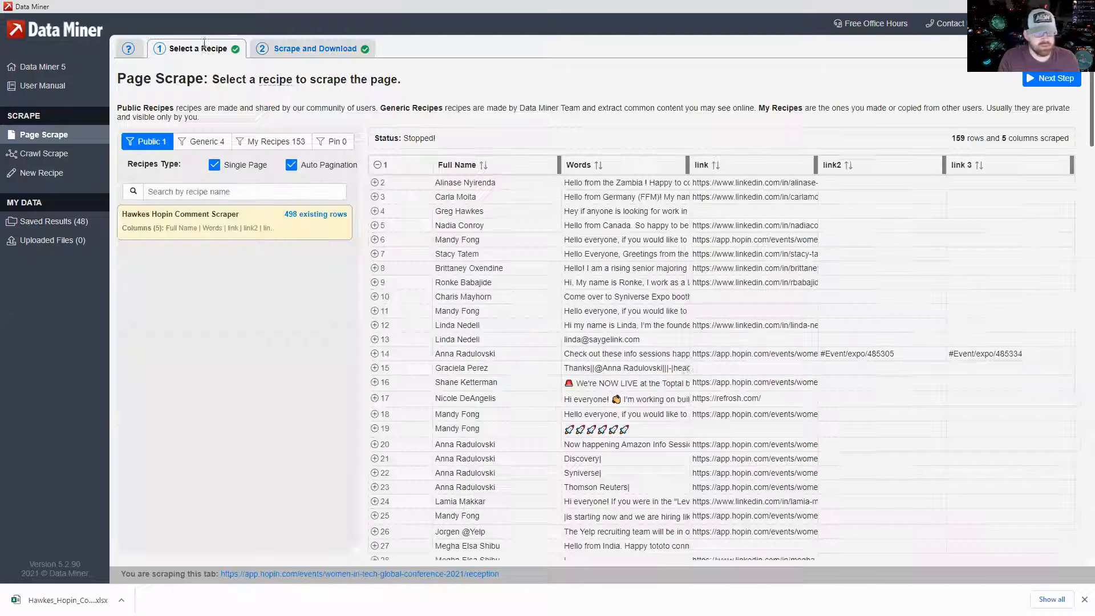
pyautogui.click(292, 149)
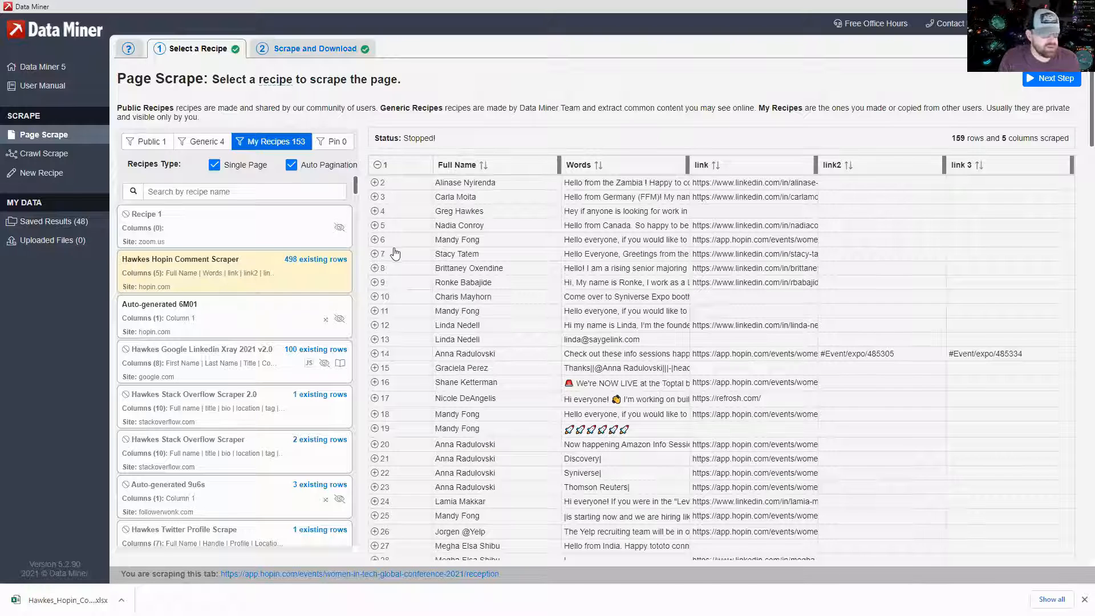
pyautogui.moveTo(239, 265)
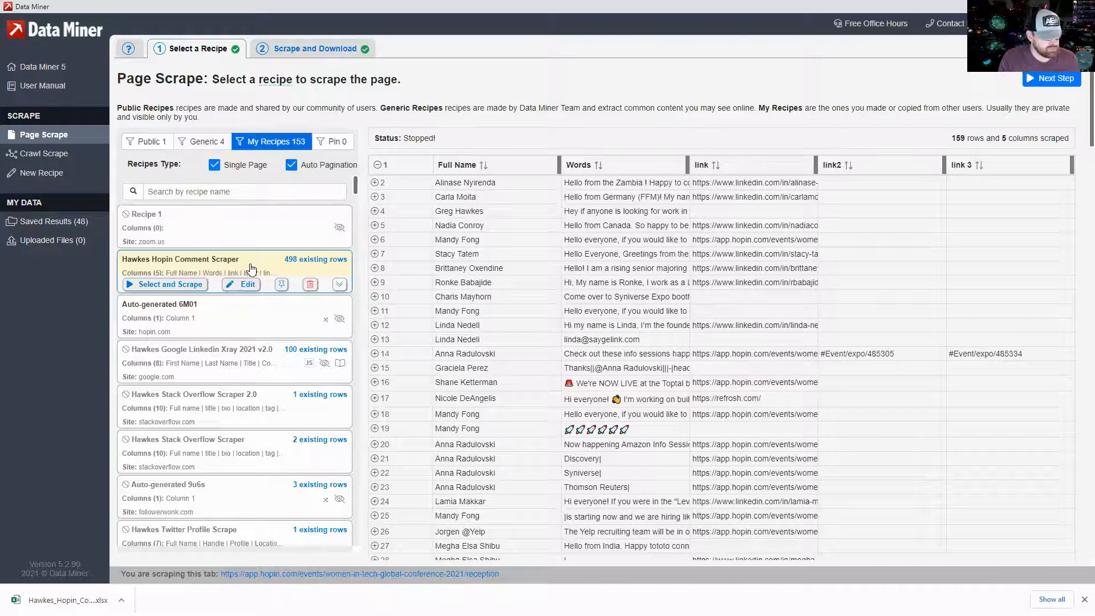
pyautogui.click(242, 284)
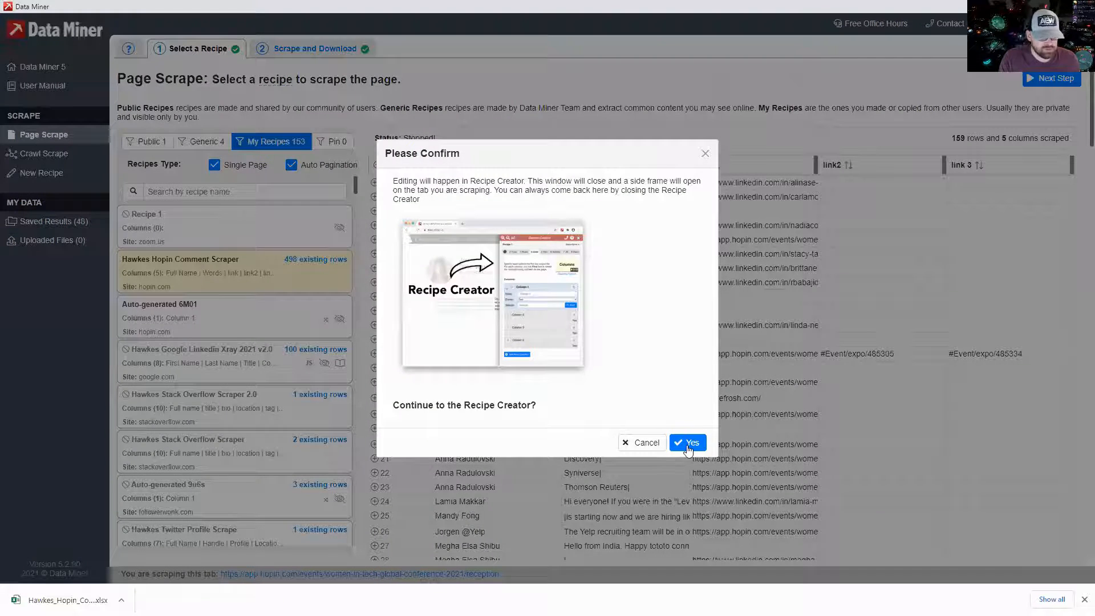
pyautogui.click(688, 443)
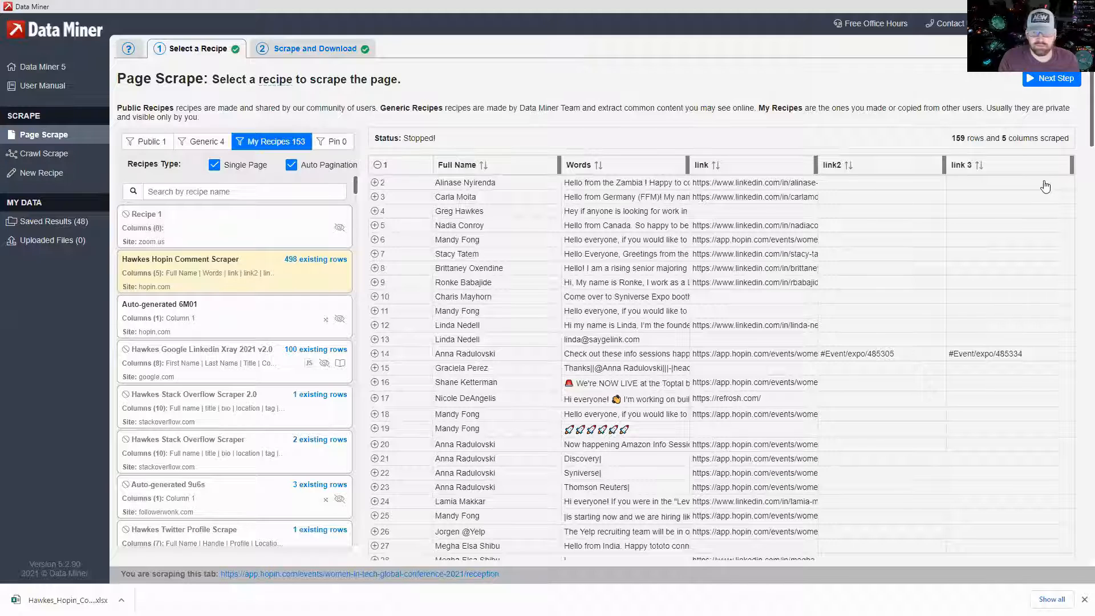
pyautogui.click(1026, 7)
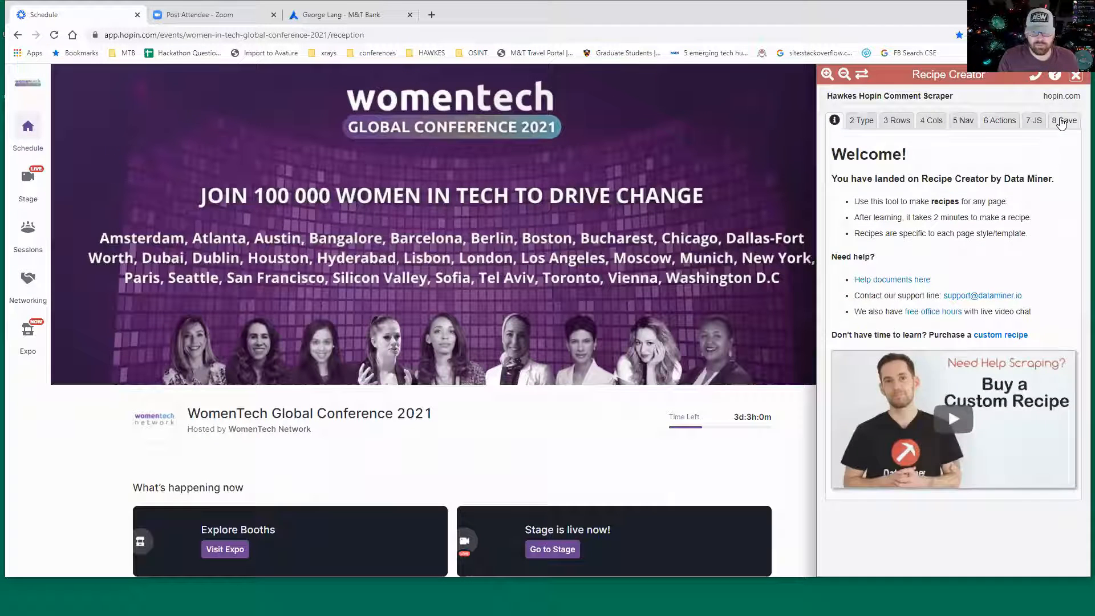
# Set the recipe's sharing option to Not Shared and save the recipe.
pyautogui.click(1062, 122)
pyautogui.click(995, 245)
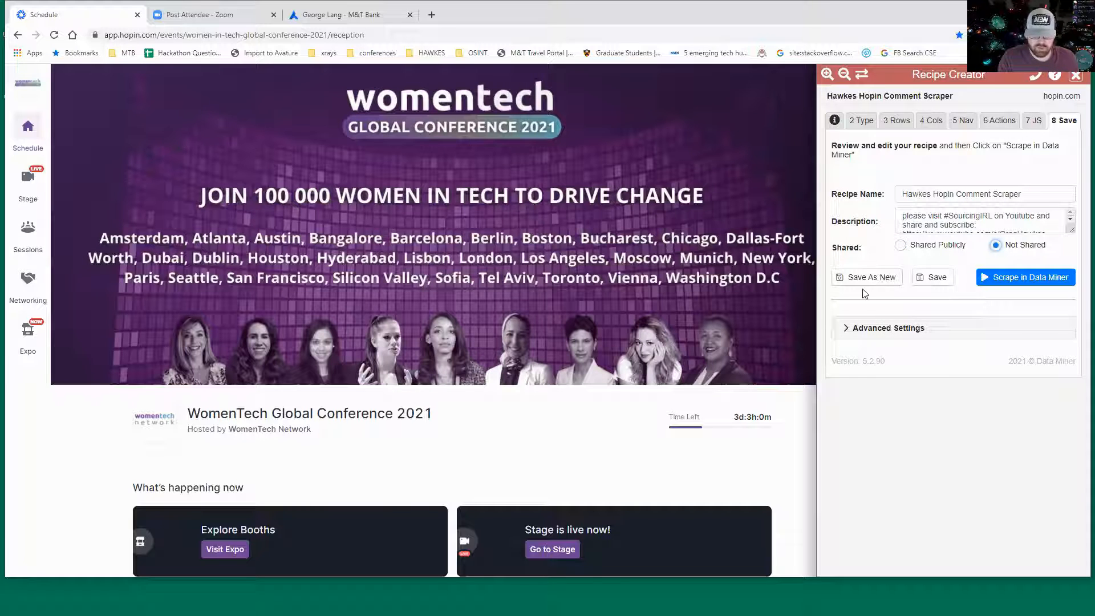
pyautogui.click(933, 282)
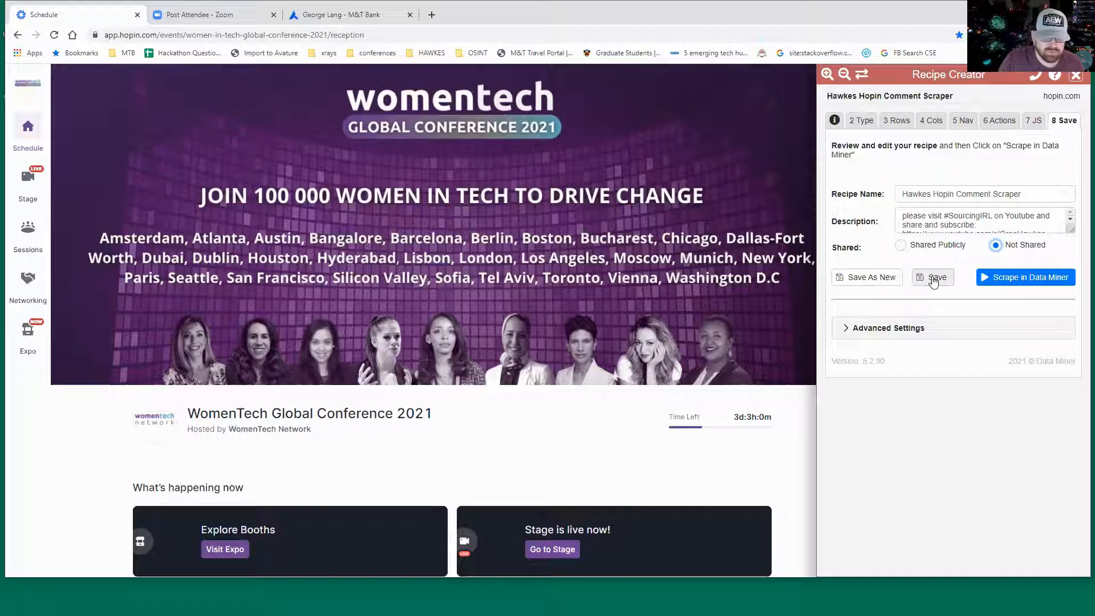
pyautogui.click(935, 278)
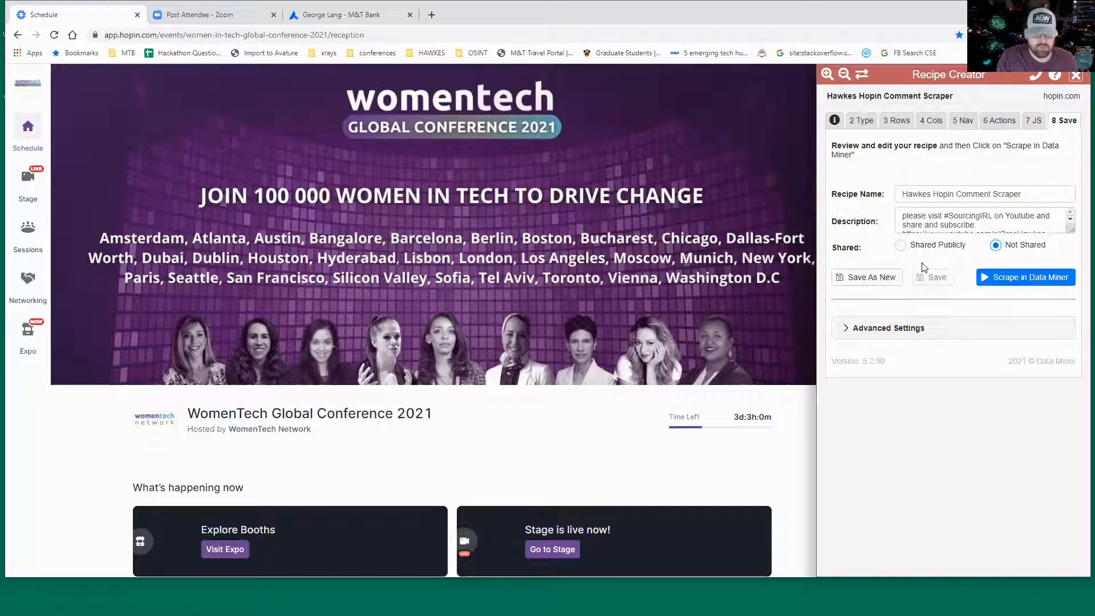